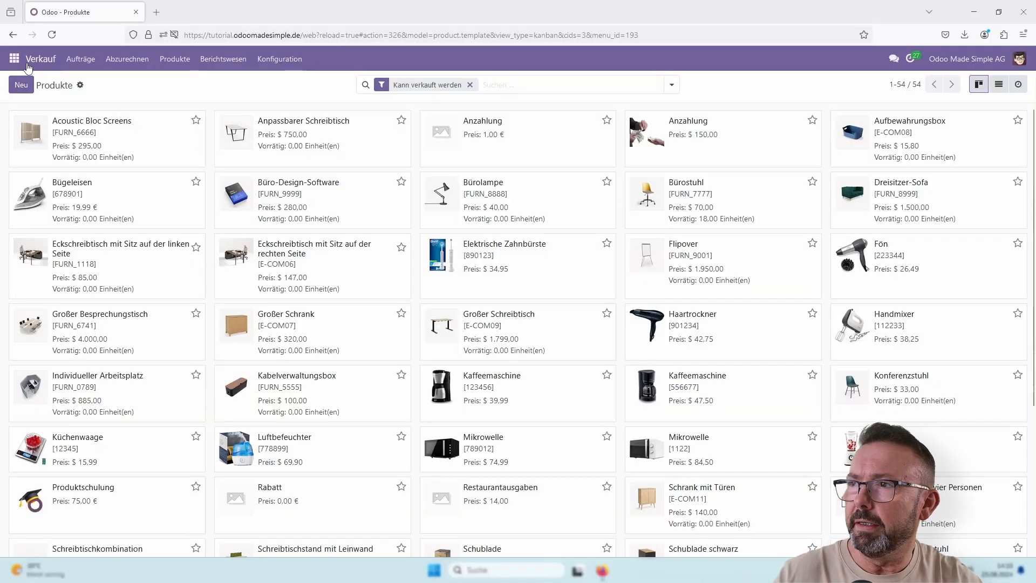
Step: Open the Odoo Made Simple AG warehouse record in the inventory app's warehouse configuration
{"action": "left_click", "coordinate": [14, 58]}
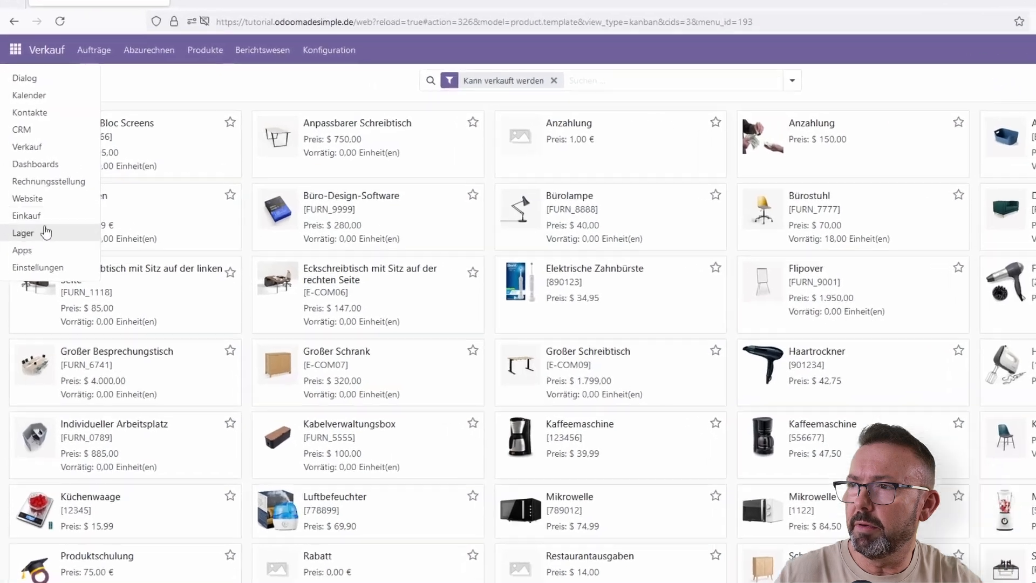
{"action": "left_click", "coordinate": [21, 213]}
{"action": "left_click", "coordinate": [480, 23]}
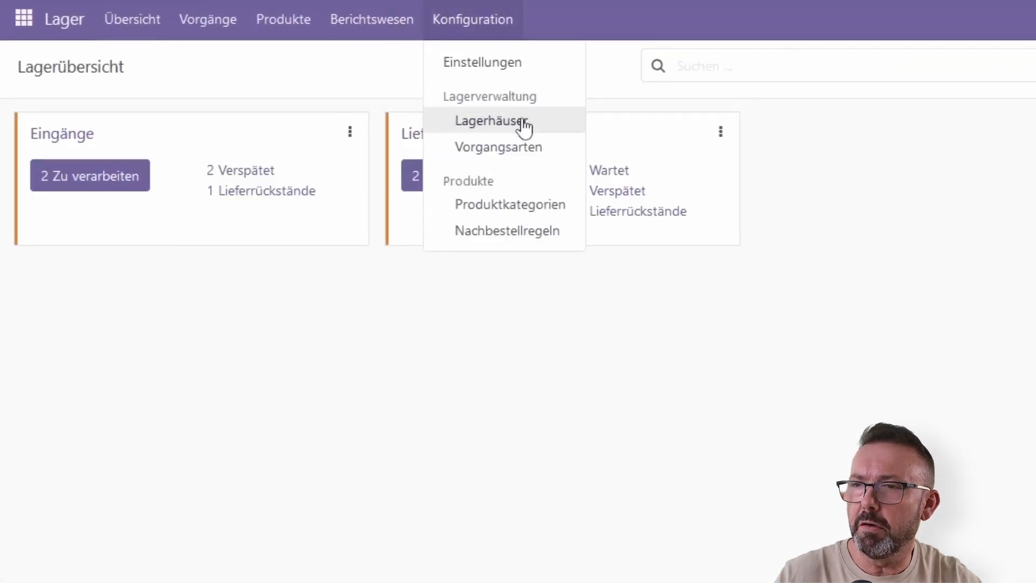
{"action": "left_click", "coordinate": [521, 122]}
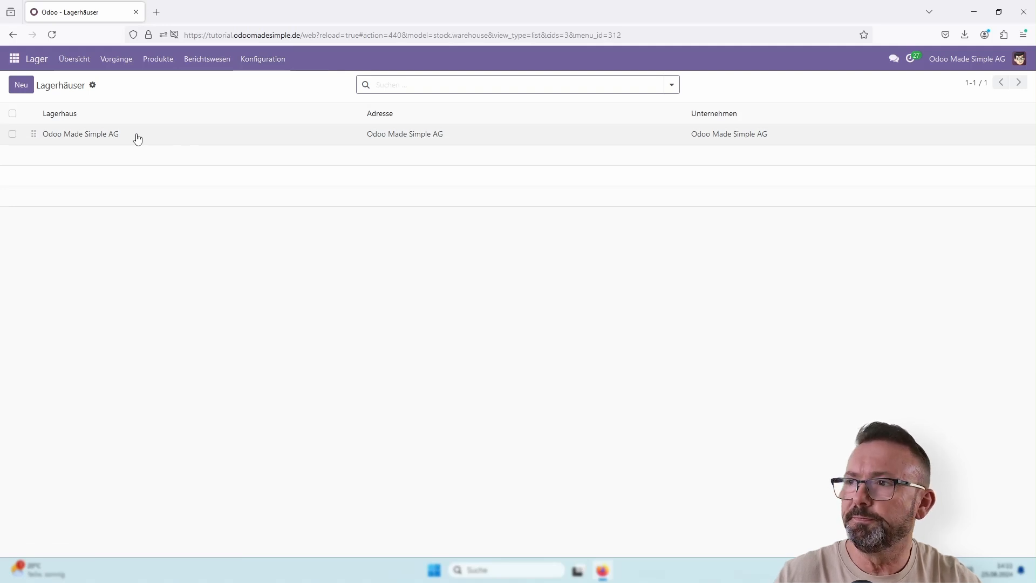
{"action": "left_click", "coordinate": [112, 134]}
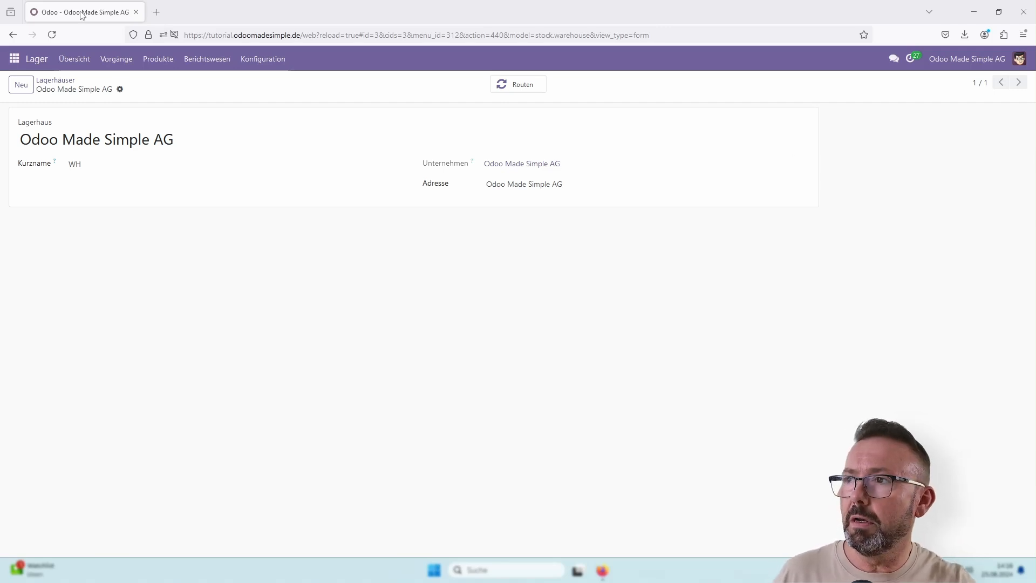
Step: Enable the Lagerorte option in the Lagerhaus section of the inventory settings and save the settings
{"action": "left_click", "coordinate": [277, 62]}
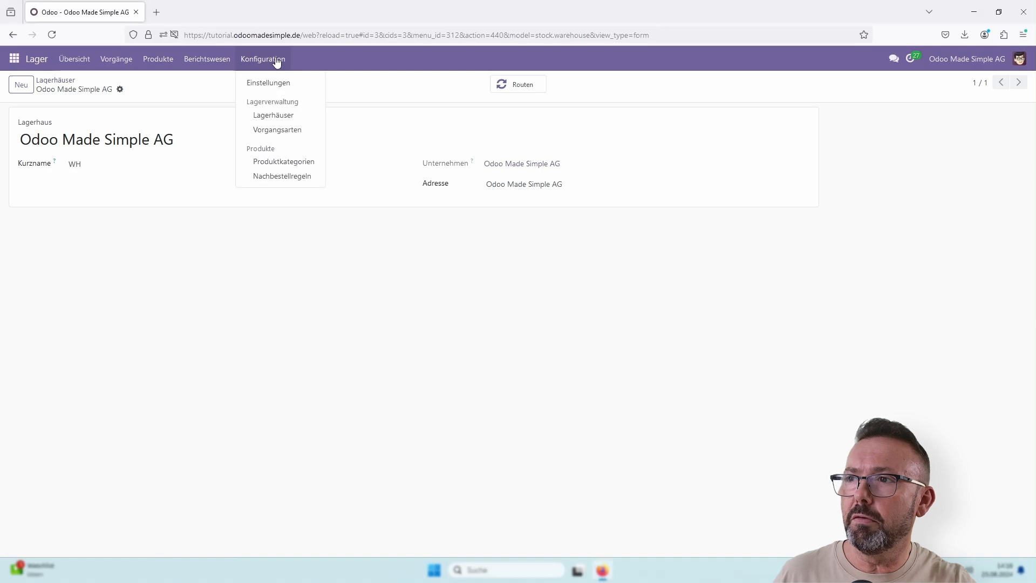
{"action": "left_click", "coordinate": [286, 85]}
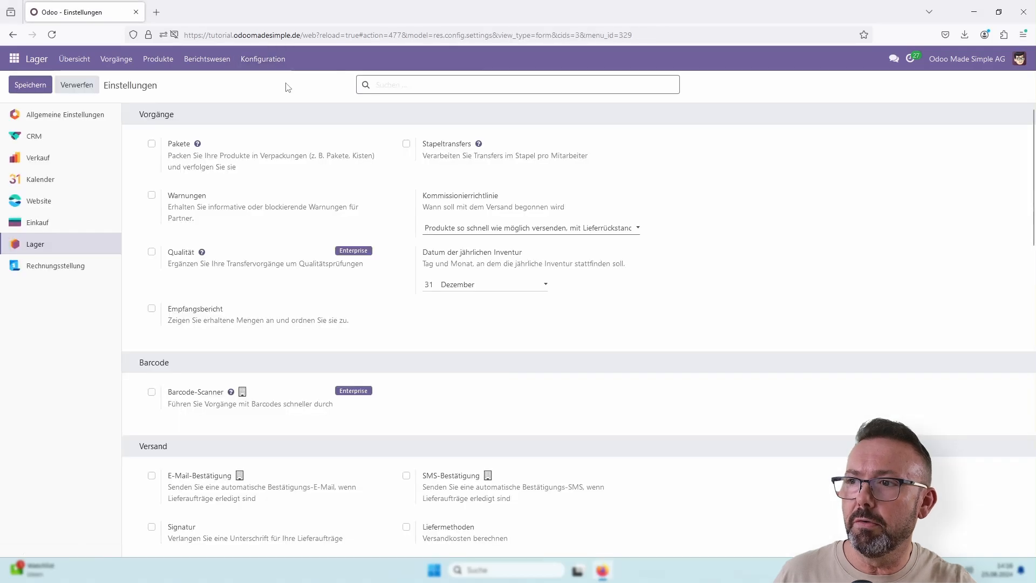
{"action": "scroll", "coordinate": [478, 199], "scroll_direction": "down", "scroll_amount": 3}
{"action": "scroll", "coordinate": [480, 204], "scroll_direction": "down", "scroll_amount": 15}
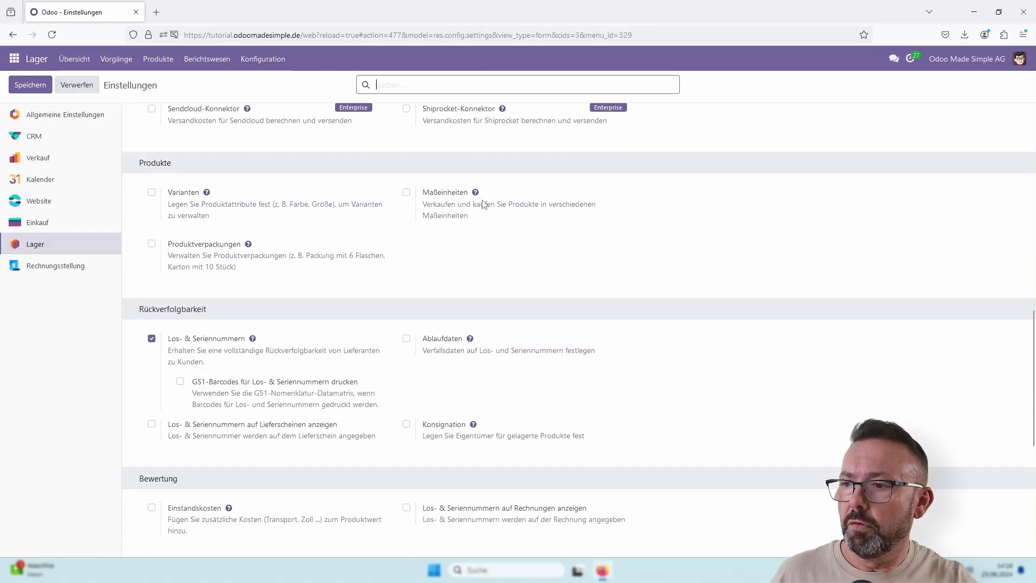
{"action": "scroll", "coordinate": [481, 204], "scroll_direction": "down", "scroll_amount": 1}
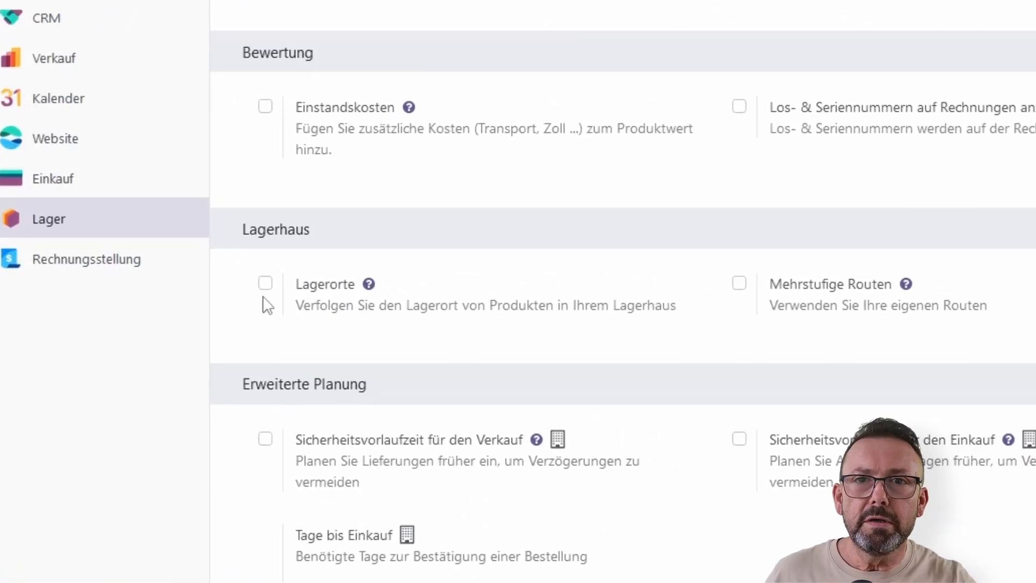
{"action": "left_click", "coordinate": [267, 288]}
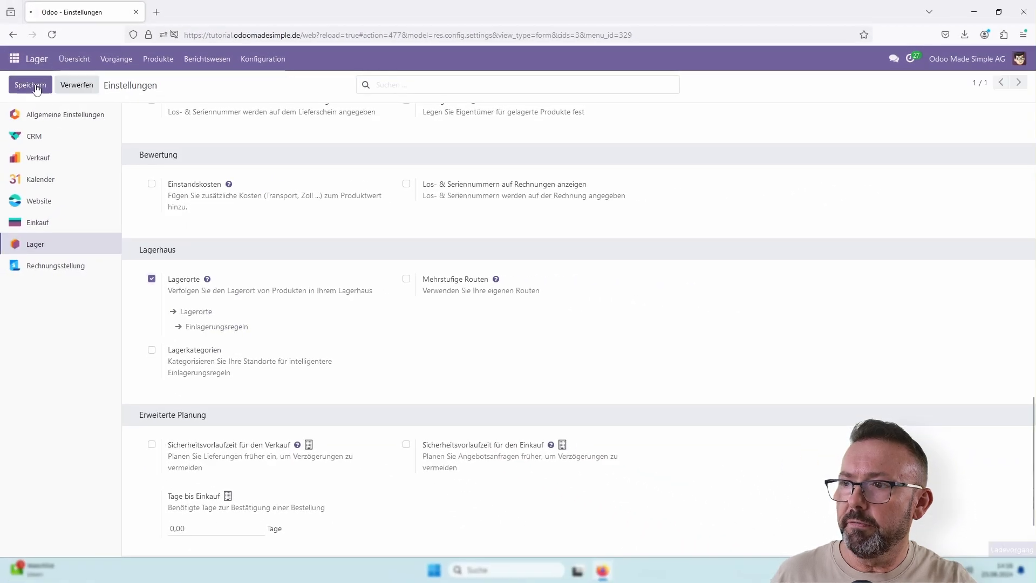
{"action": "left_click", "coordinate": [30, 85]}
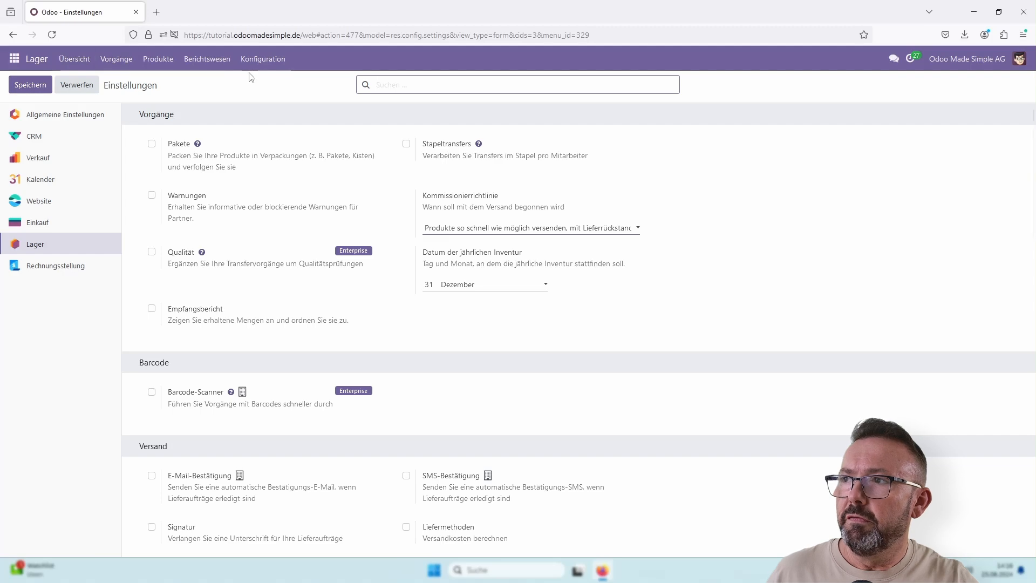
Step: Rename the storage location WH/Bestand as "Lager" and keep Interner Lagerort as its location type
{"action": "left_click", "coordinate": [273, 61]}
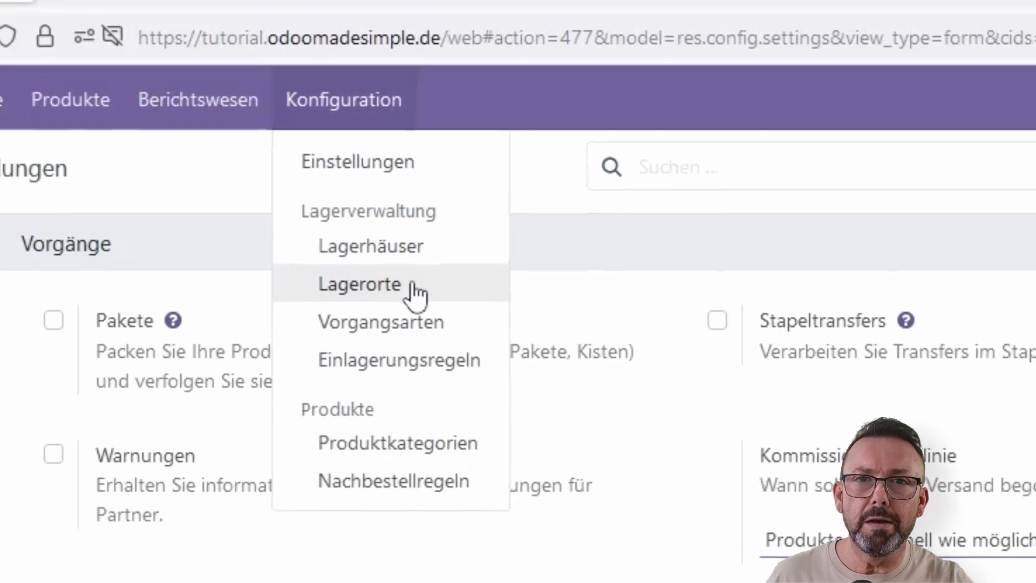
{"action": "left_click", "coordinate": [415, 291]}
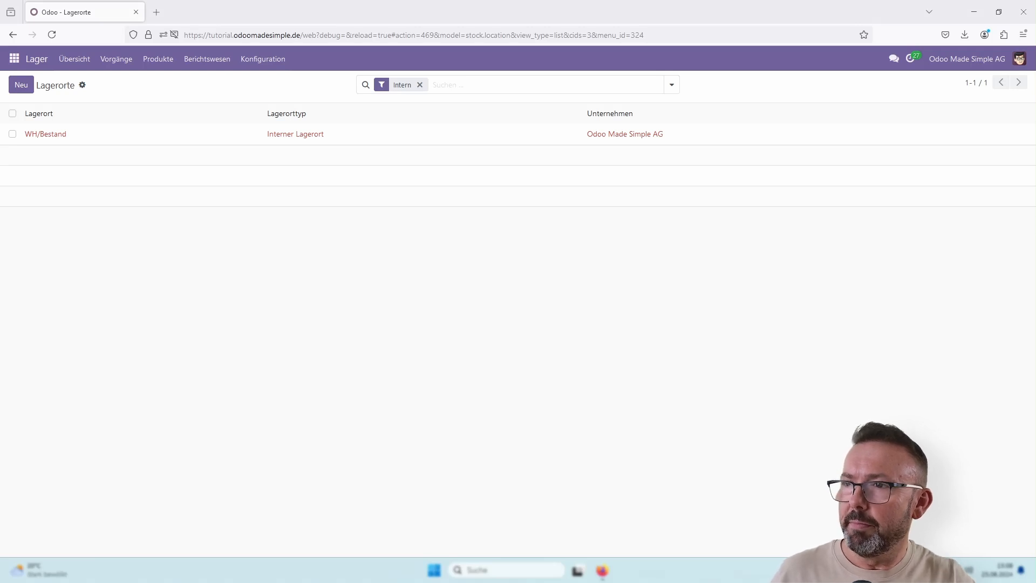
{"action": "left_click", "coordinate": [67, 135]}
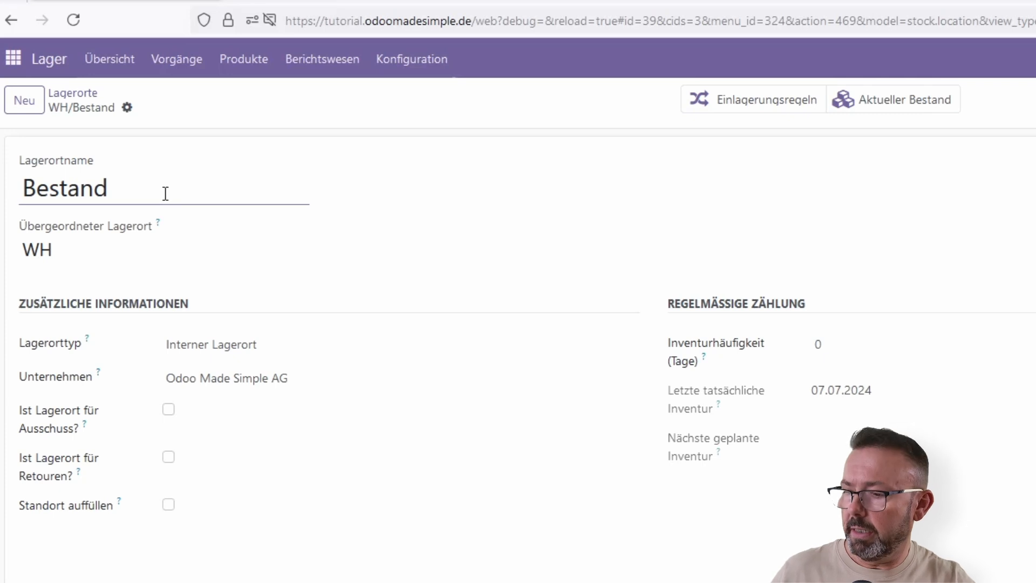
{"action": "key", "text": "ctrl+a"}
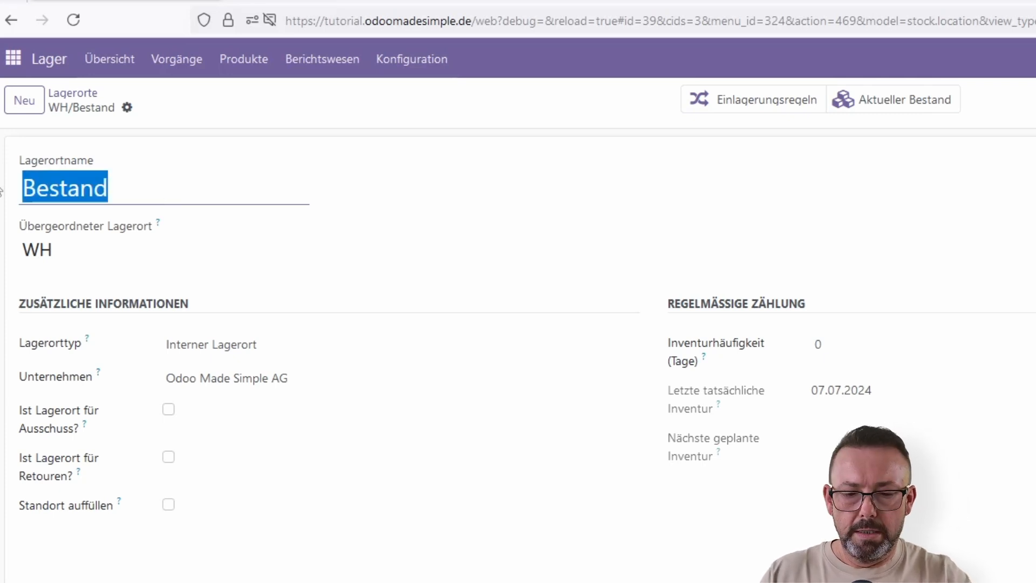
{"action": "type", "text": "Lager"}
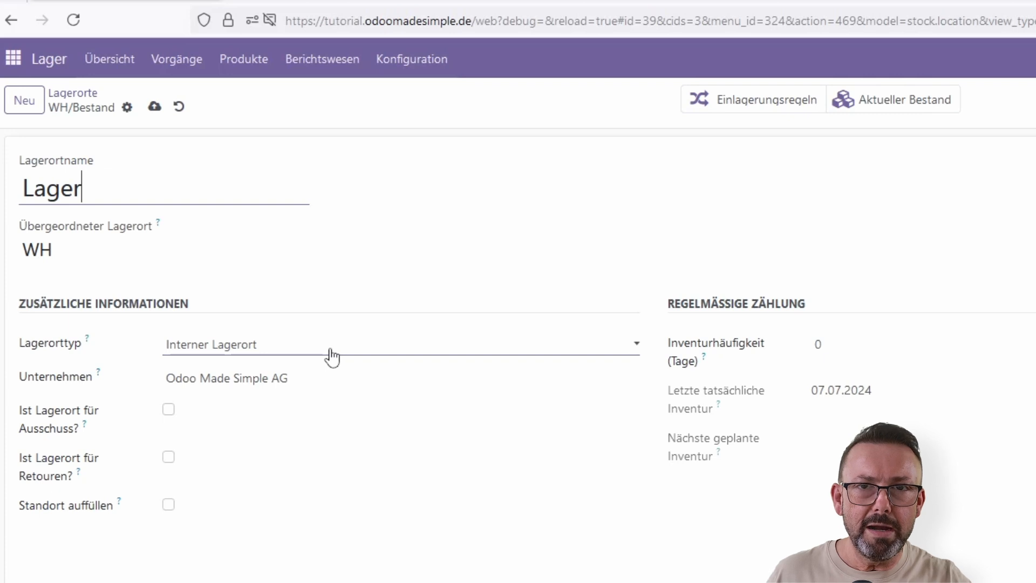
{"action": "left_click", "coordinate": [331, 353]}
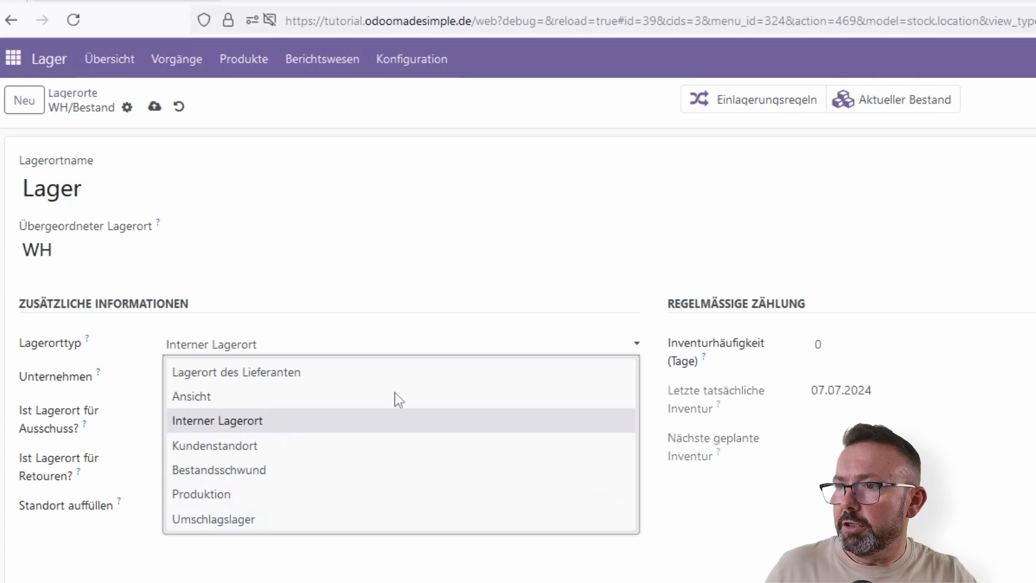
{"action": "left_click", "coordinate": [301, 427]}
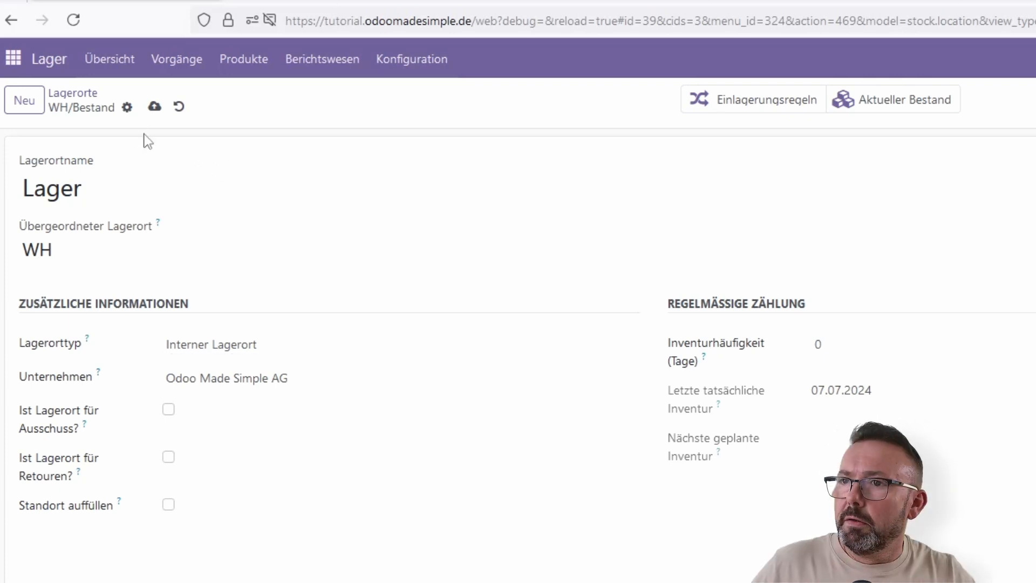
Step: Check the available actions and the current stock of the Lager location, and return to its record
{"action": "left_click", "coordinate": [127, 107]}
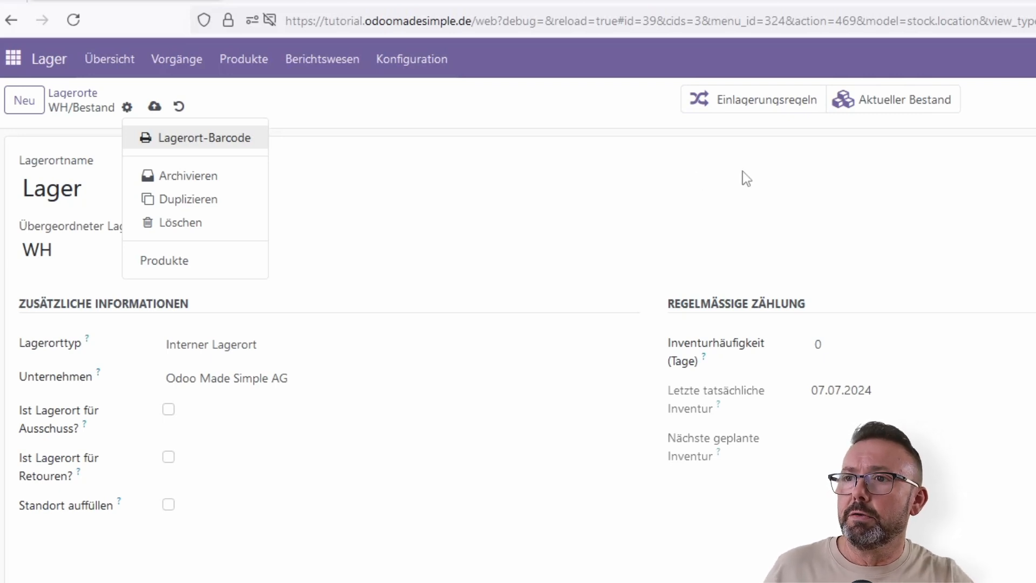
{"action": "left_click", "coordinate": [637, 115]}
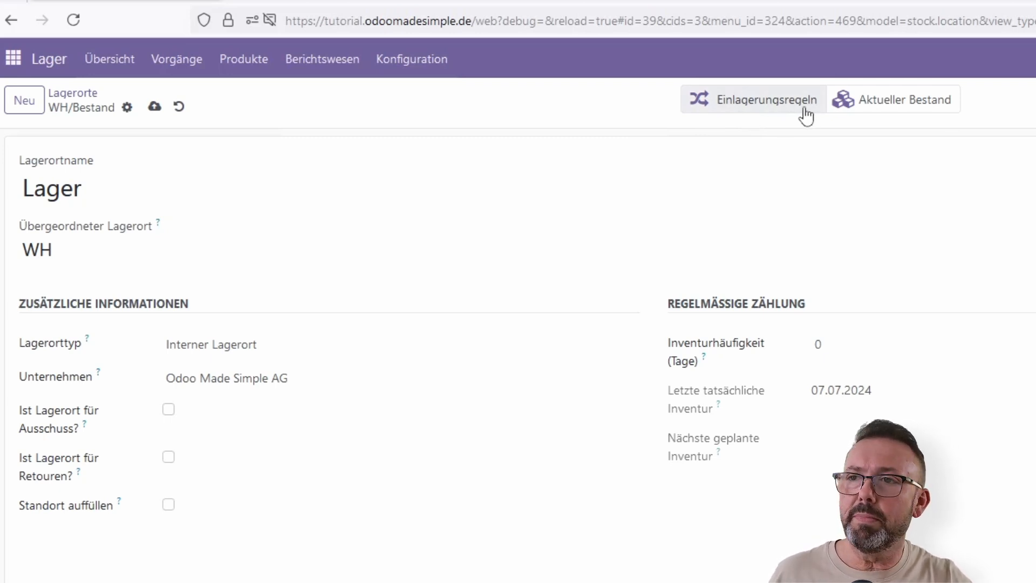
{"action": "left_click", "coordinate": [905, 107]}
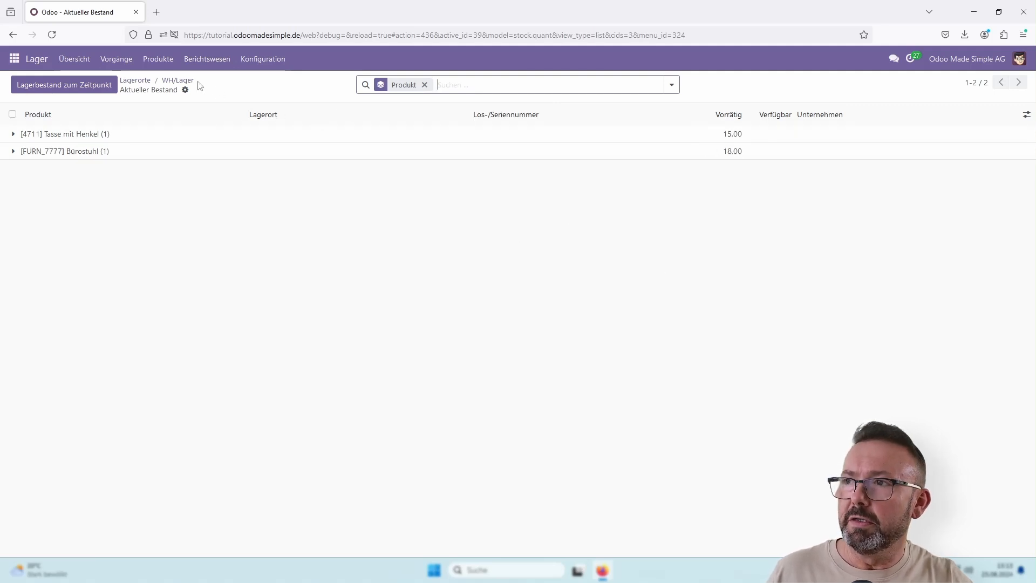
{"action": "left_click", "coordinate": [183, 81]}
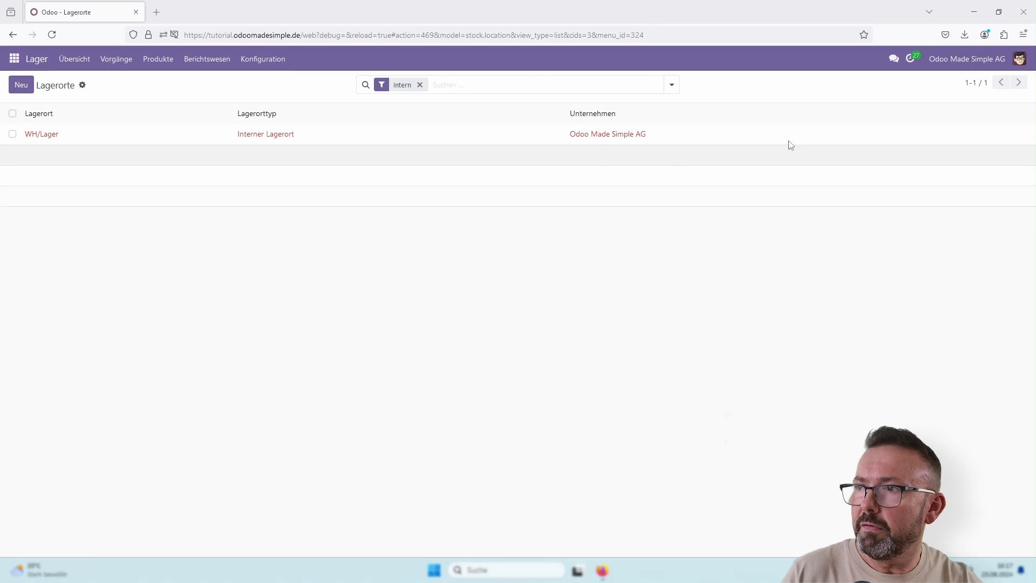
Step: Create and save an internal storage location named "Halle 1" with WH/Lager as its parent location
{"action": "left_click", "coordinate": [23, 86]}
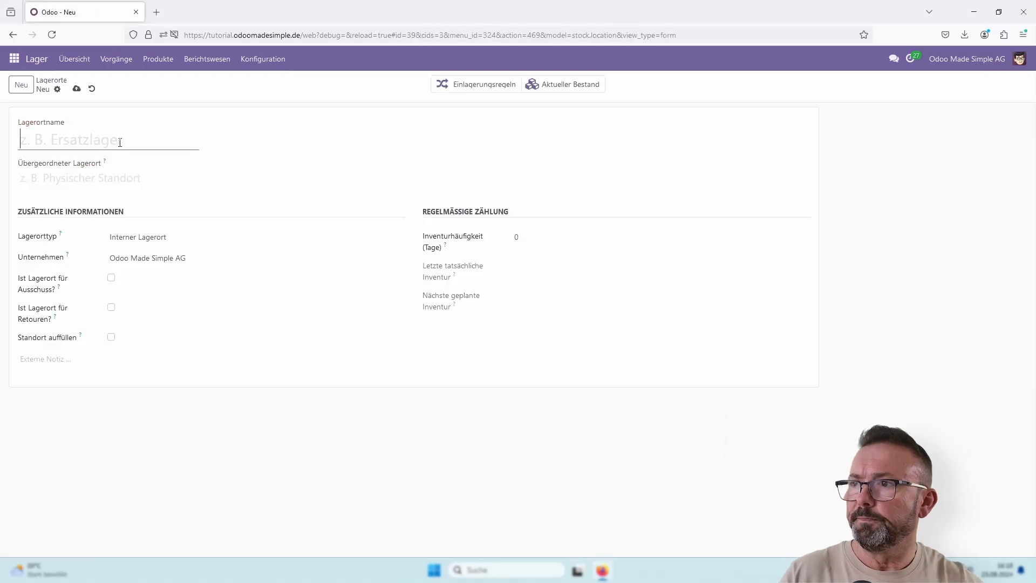
{"action": "type", "text": "Hall"}
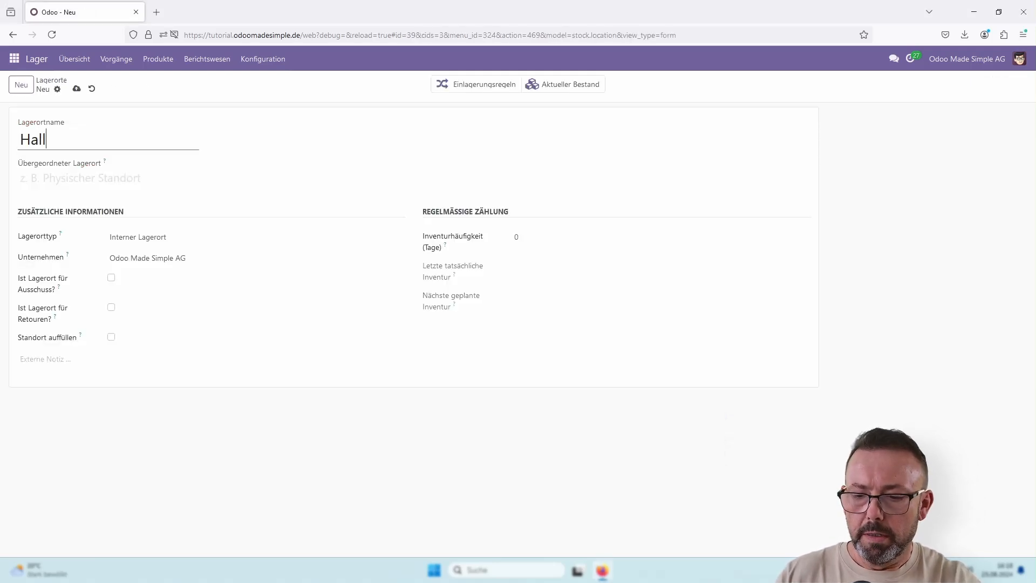
{"action": "type", "text": "e 1"}
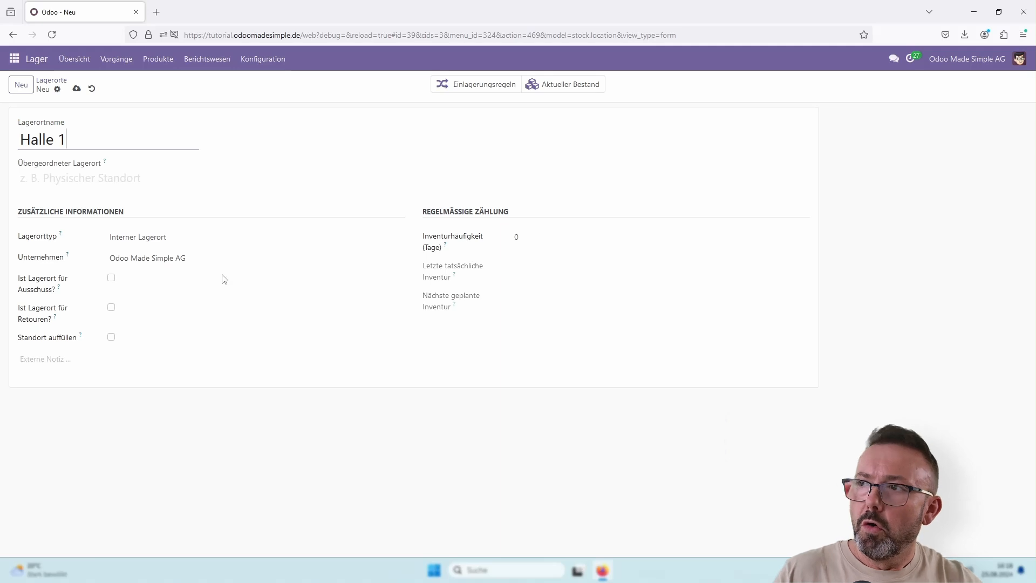
{"action": "left_click", "coordinate": [147, 177]}
{"action": "type", "text": "lager"}
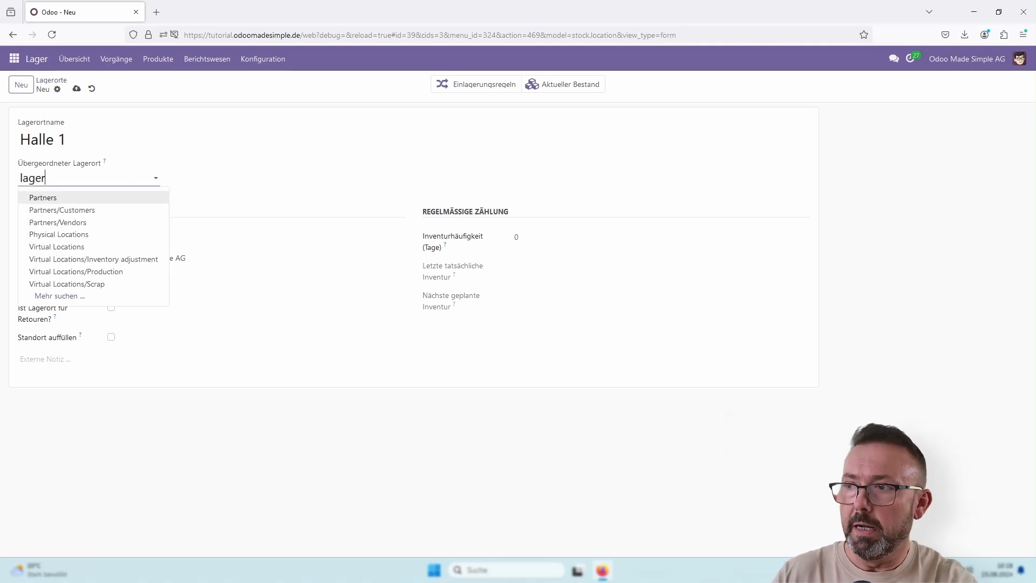
{"action": "left_click", "coordinate": [65, 199]}
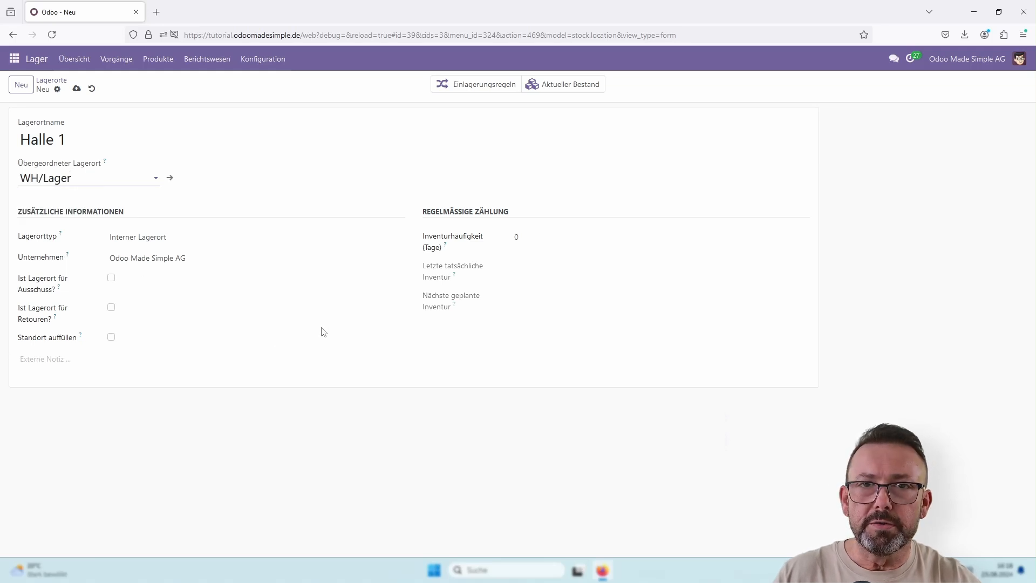
{"action": "left_click", "coordinate": [76, 88]}
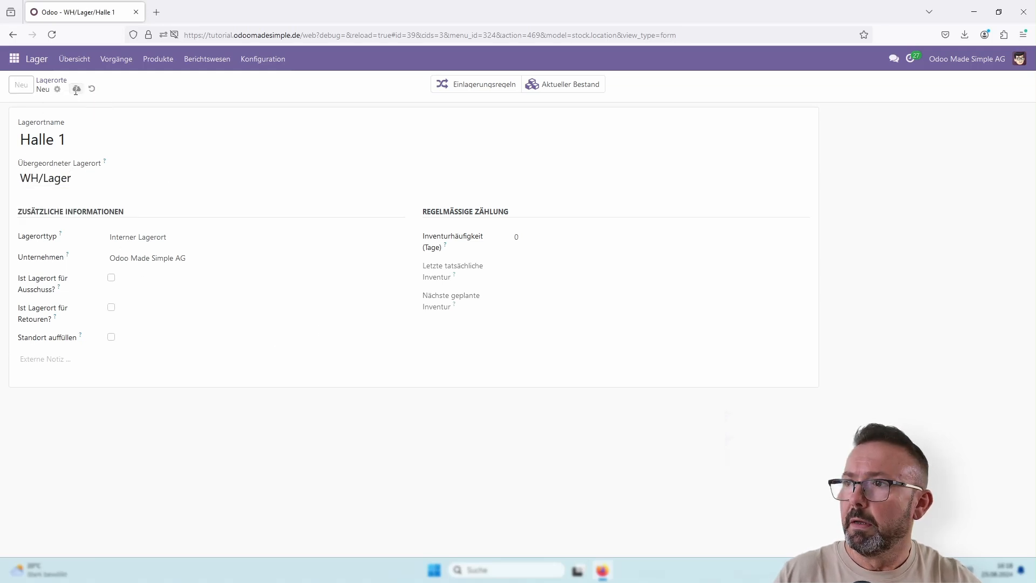
Step: Create and save an internal storage location named "Halle 2" under WH/Lager, and return to the list of locations
{"action": "left_click", "coordinate": [21, 84]}
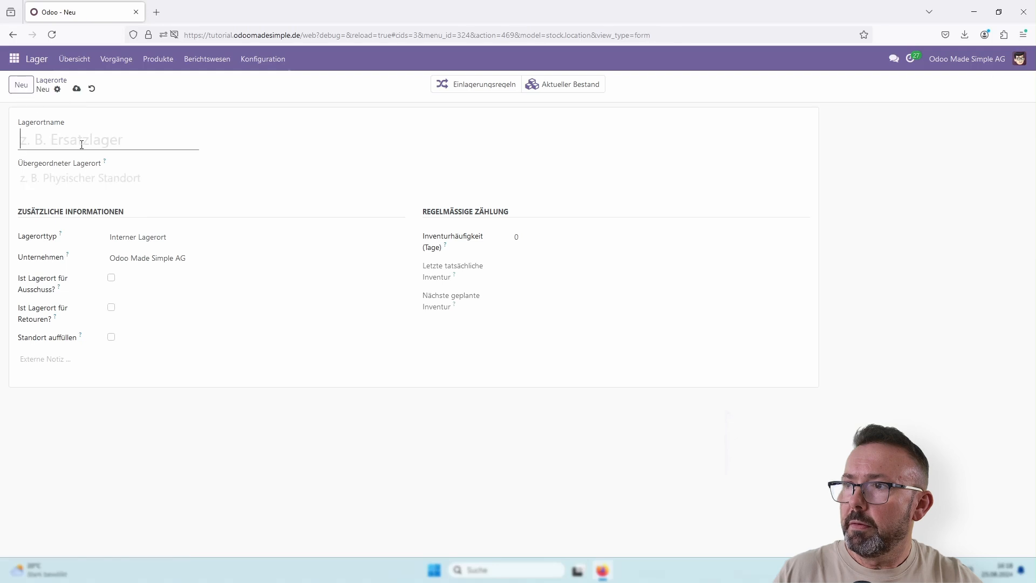
{"action": "type", "text": "Halle 2"}
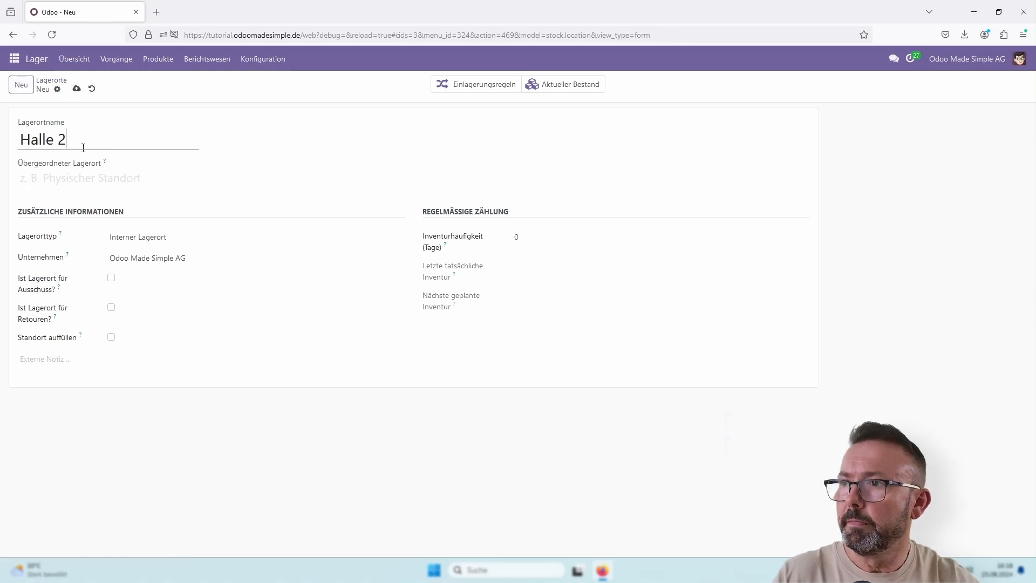
{"action": "left_click", "coordinate": [103, 178]}
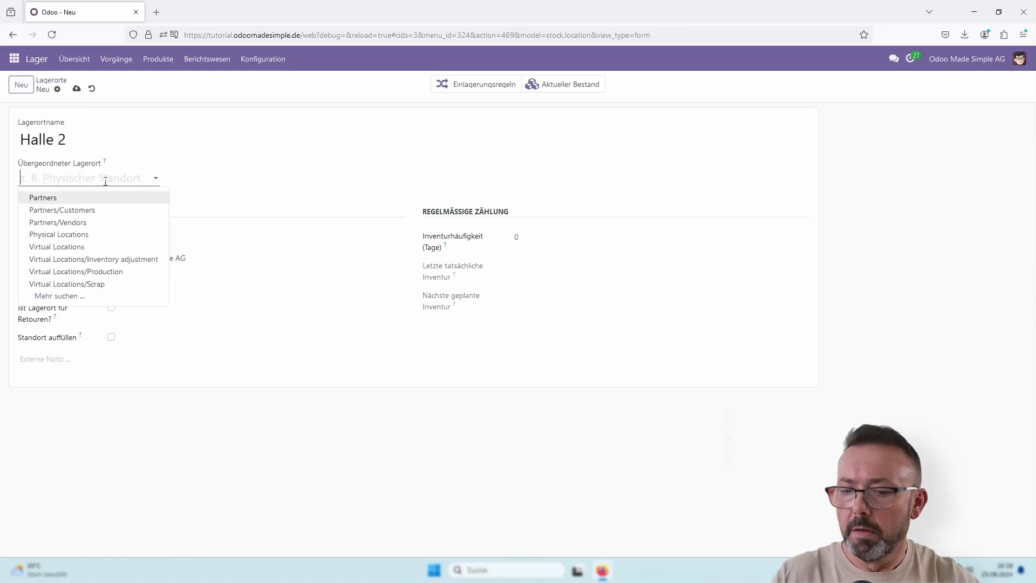
{"action": "type", "text": "lager"}
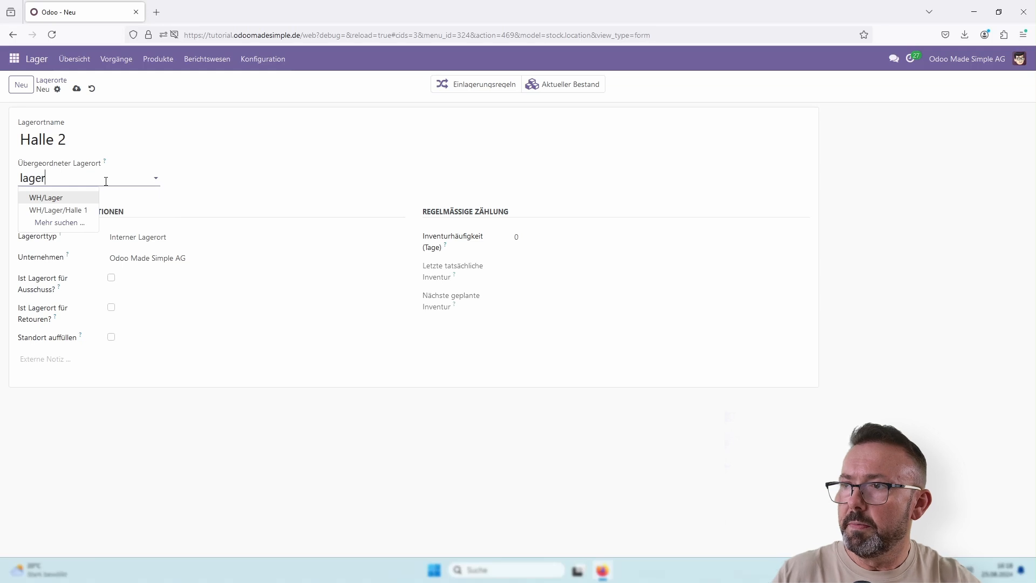
{"action": "left_click", "coordinate": [57, 198]}
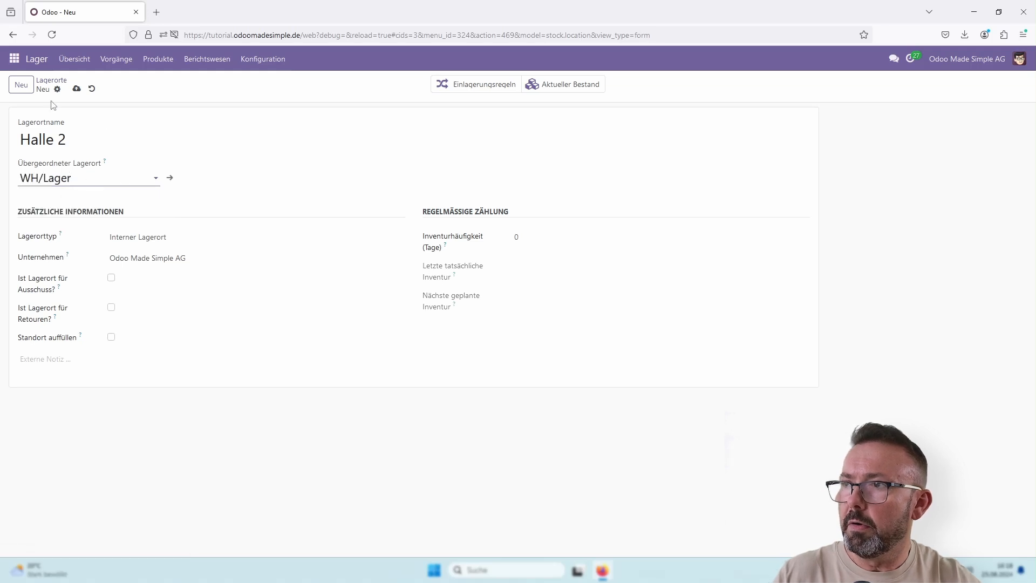
{"action": "left_click", "coordinate": [77, 88]}
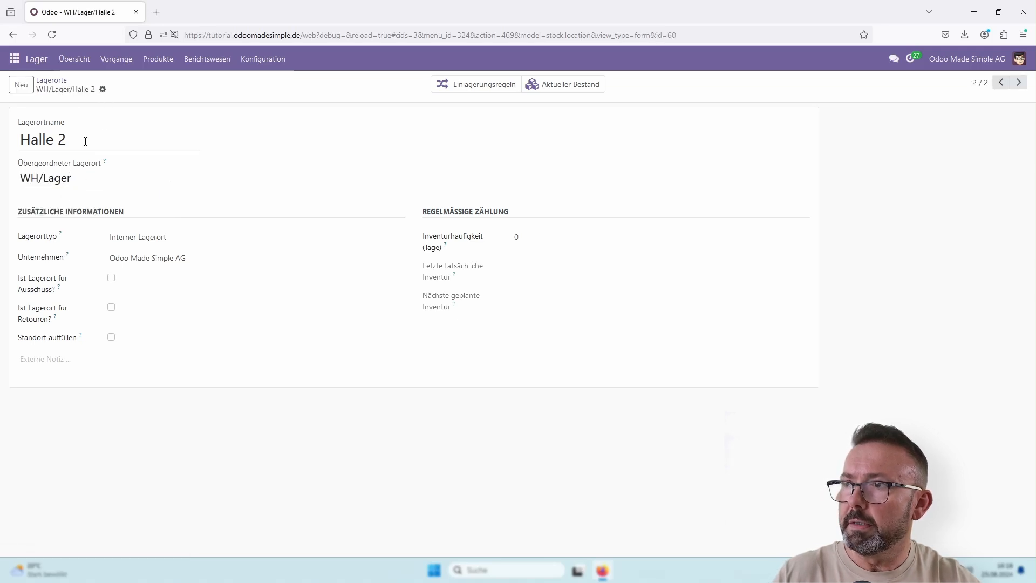
{"action": "left_click", "coordinate": [54, 81]}
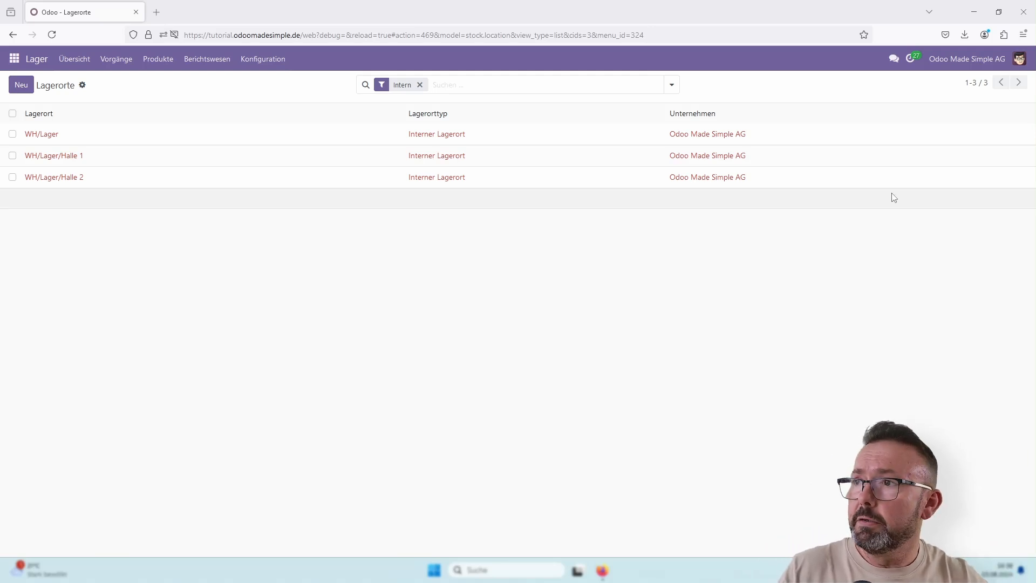
Step: Create and save an internal storage location named "H2-R2-P3-E2" with WH/Lager/Halle 2 as its parent location
{"action": "left_click", "coordinate": [20, 85]}
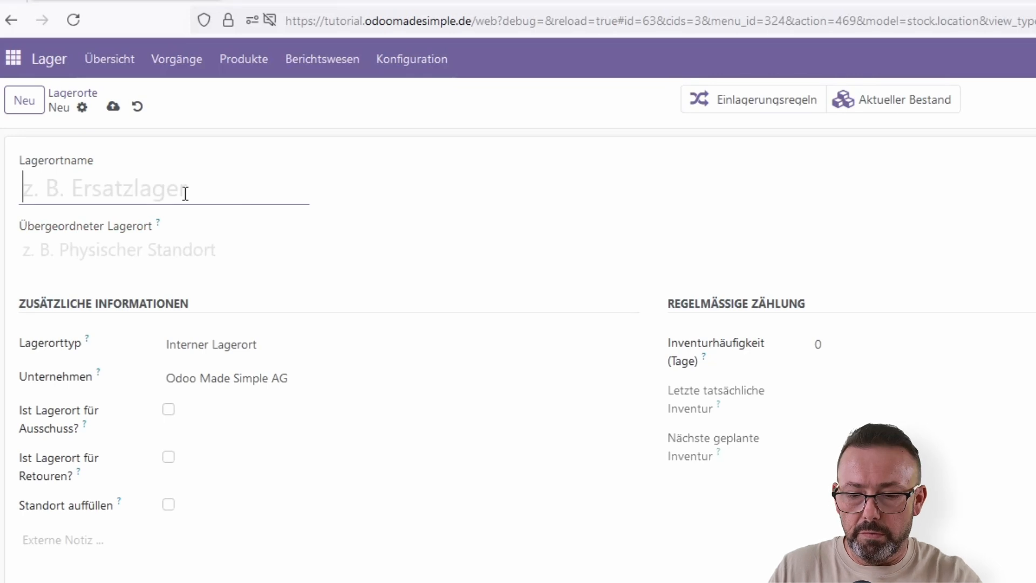
{"action": "type", "text": "H2"}
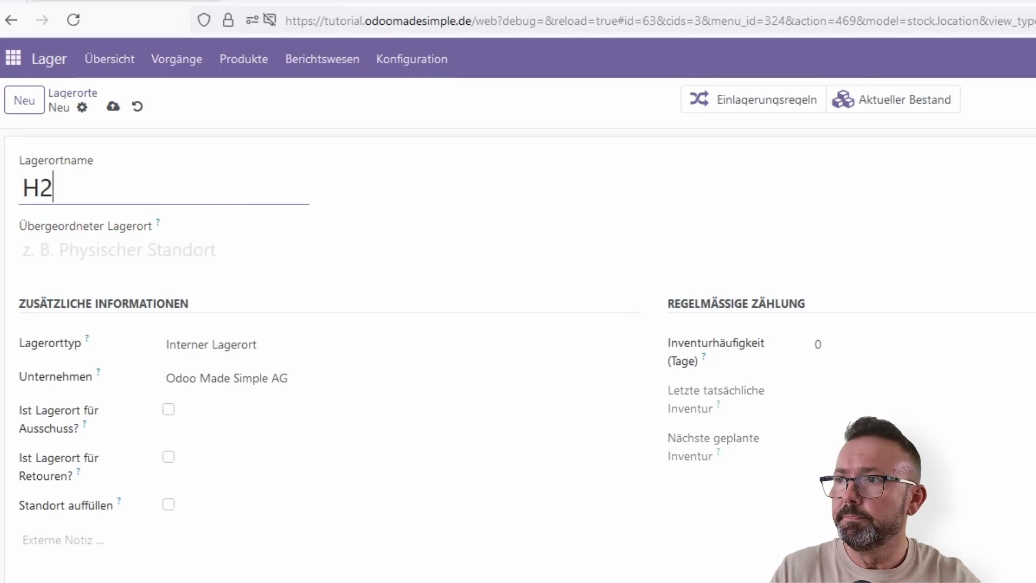
{"action": "type", "text": "-R"}
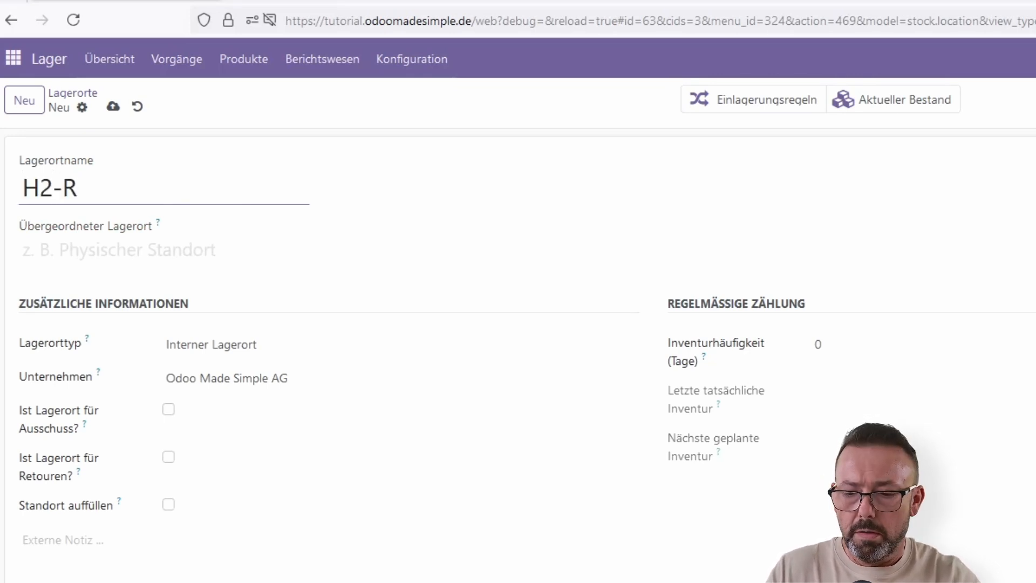
{"action": "type", "text": "2-P3-E"}
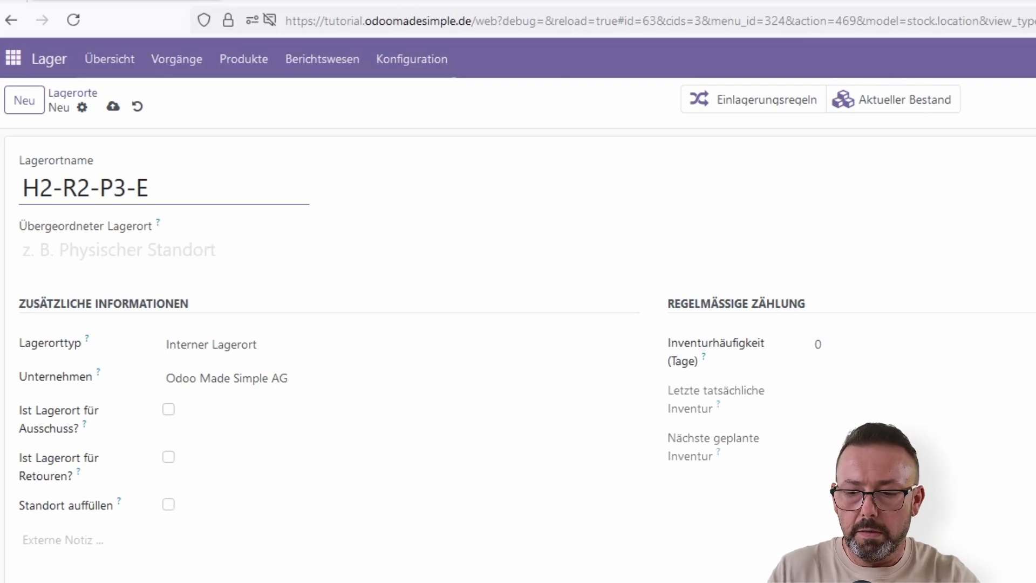
{"action": "type", "text": "2"}
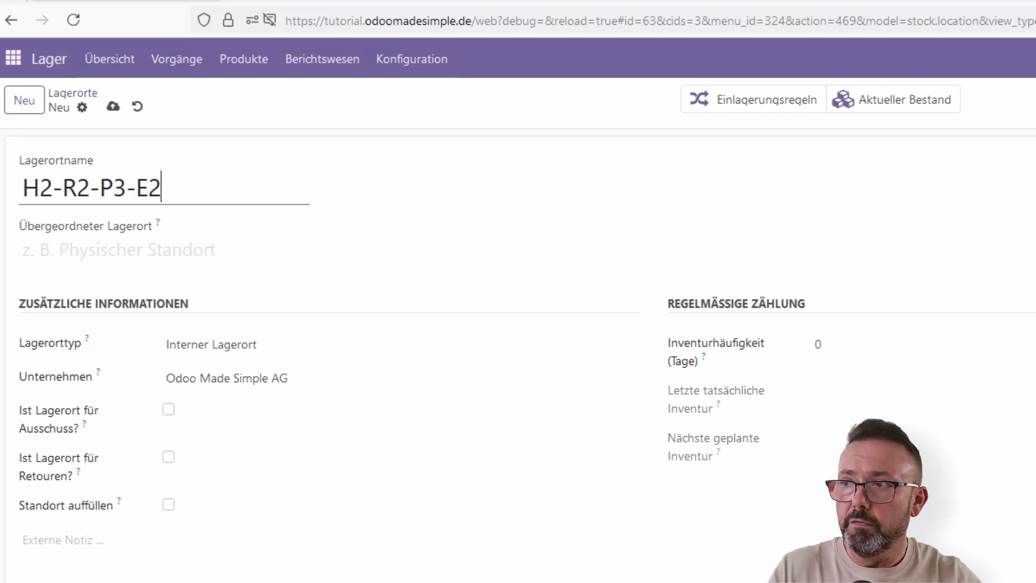
{"action": "left_click", "coordinate": [174, 252]}
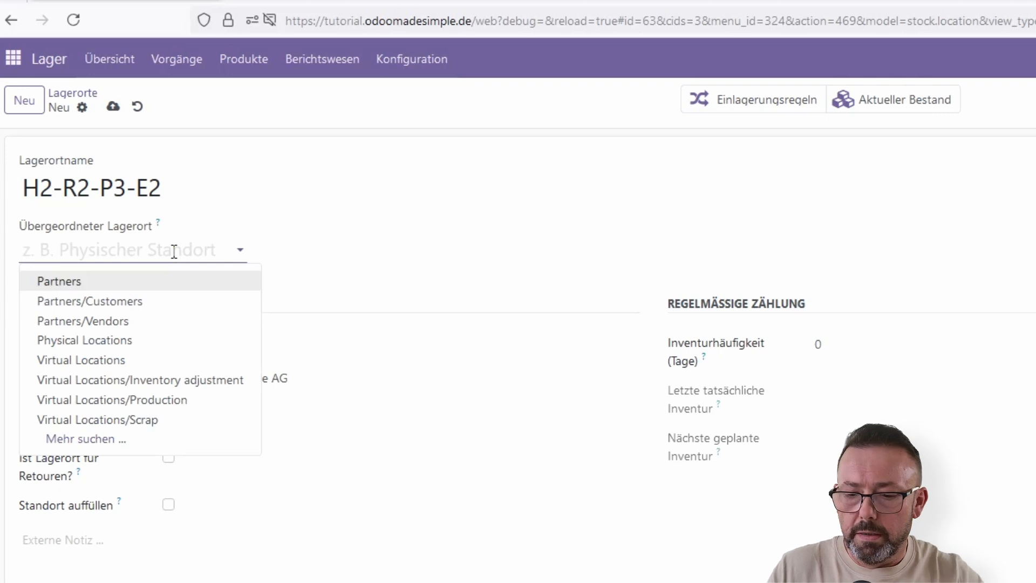
{"action": "type", "text": "hall"}
{"action": "key", "text": "Down"}
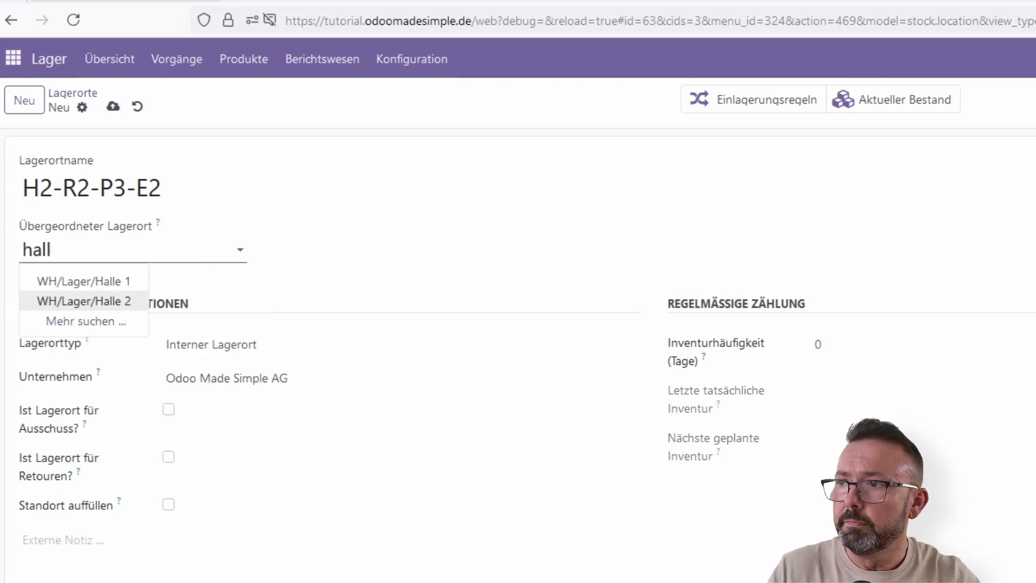
{"action": "key", "text": "Return"}
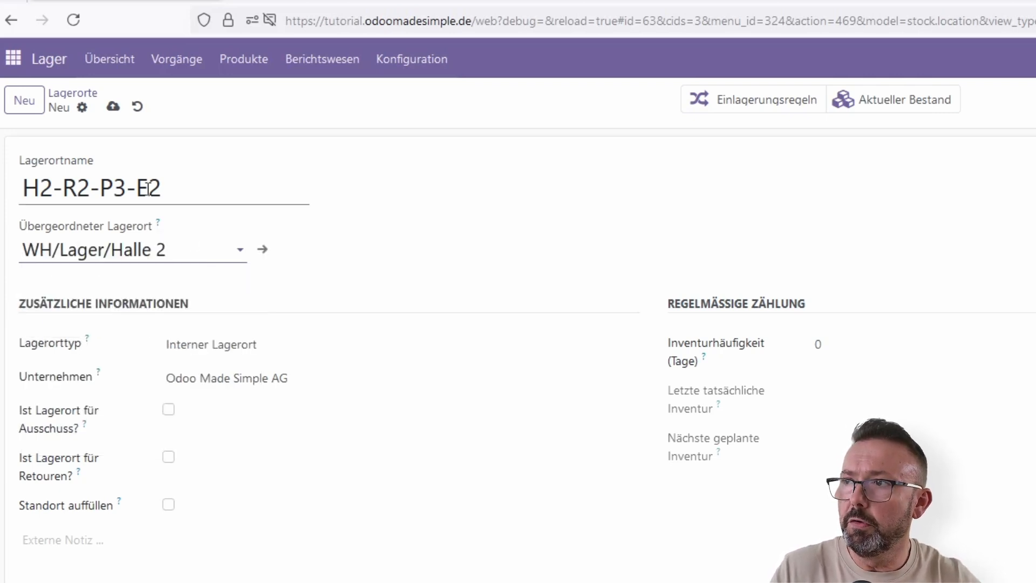
{"action": "left_click", "coordinate": [113, 107]}
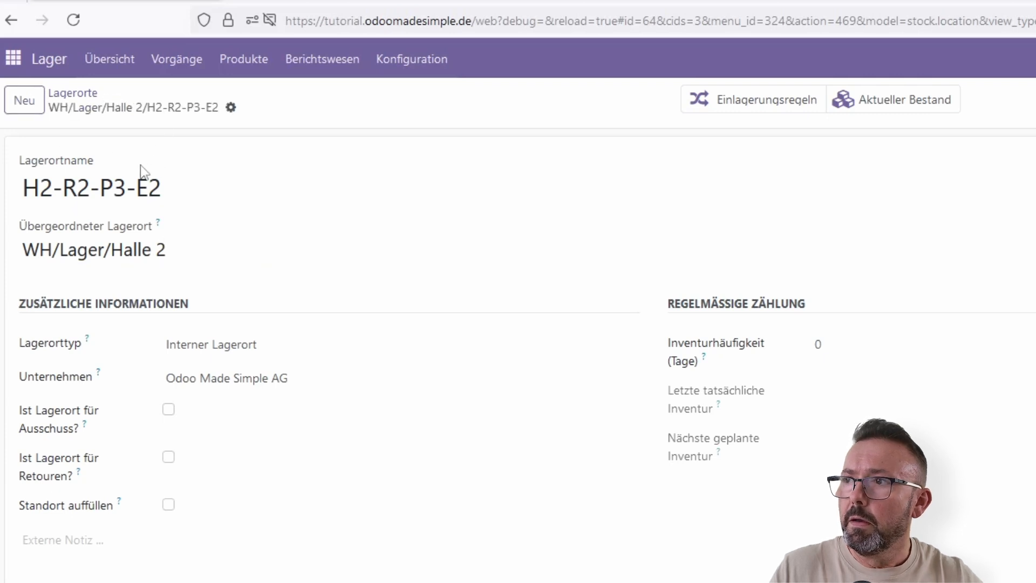
Step: Create and save an internal storage location named "H2-R1-P6-E1" under WH/Lager/Halle 2, and return to the list of locations
{"action": "left_click", "coordinate": [28, 105]}
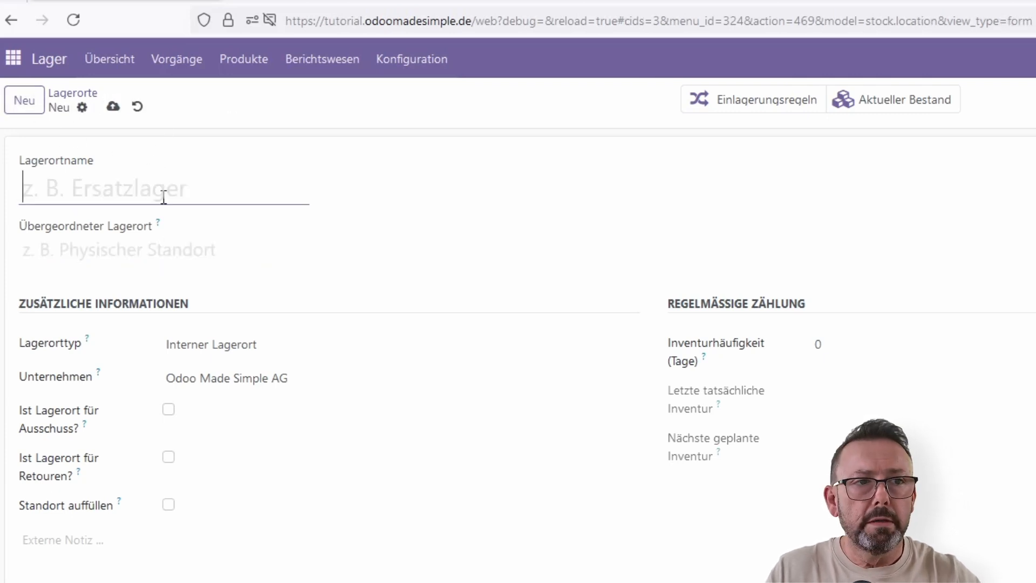
{"action": "type", "text": "H2-"}
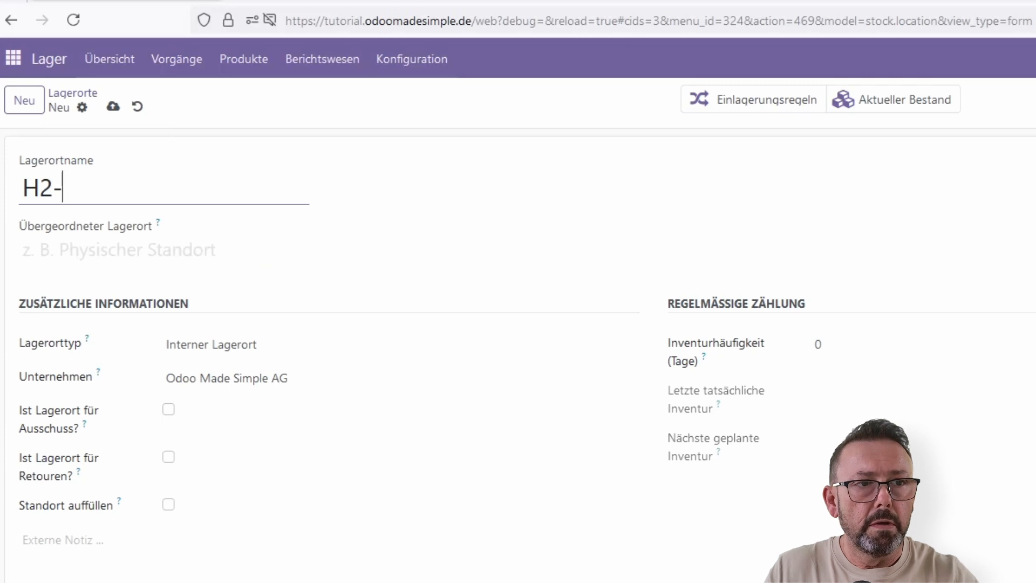
{"action": "type", "text": "R1-"}
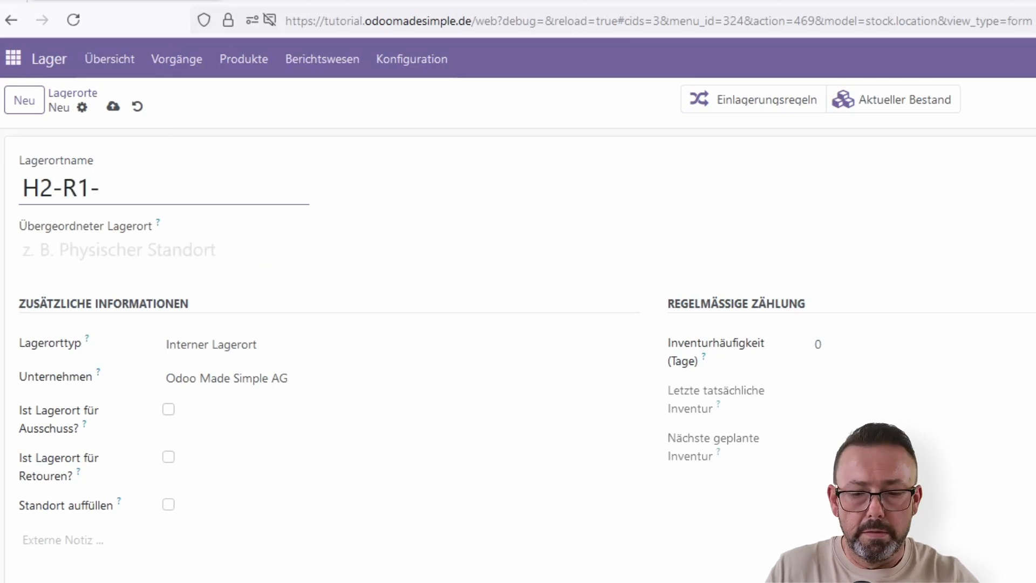
{"action": "type", "text": "P6-"}
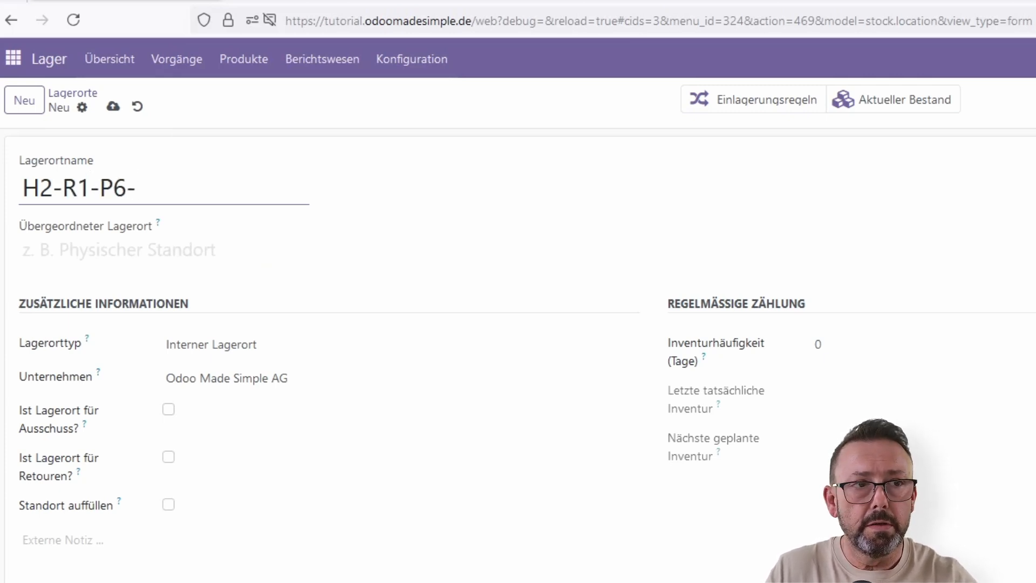
{"action": "type", "text": "E1"}
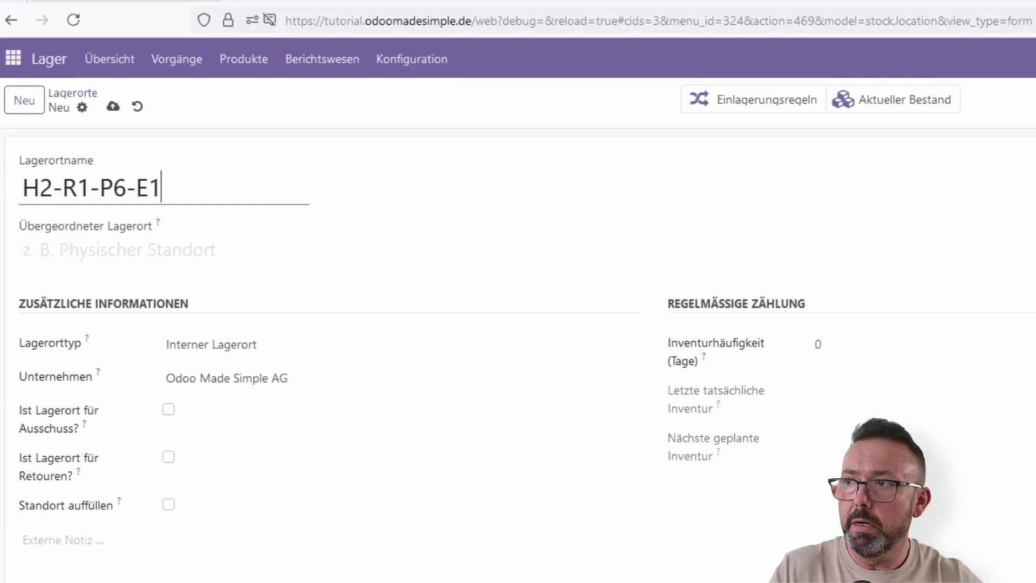
{"action": "left_click", "coordinate": [152, 241]}
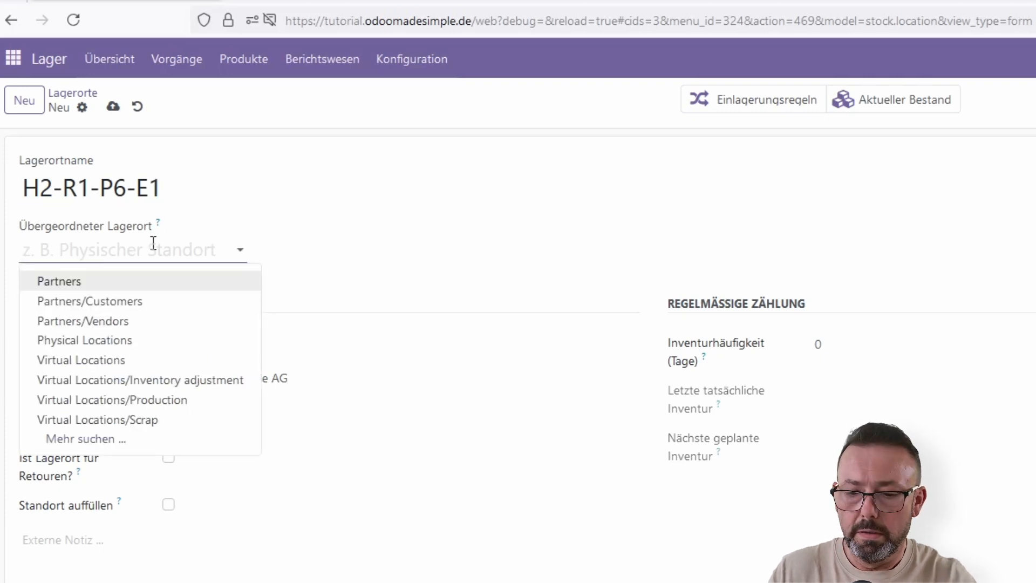
{"action": "type", "text": "ha"}
{"action": "key", "text": "Down"}
{"action": "key", "text": "Return"}
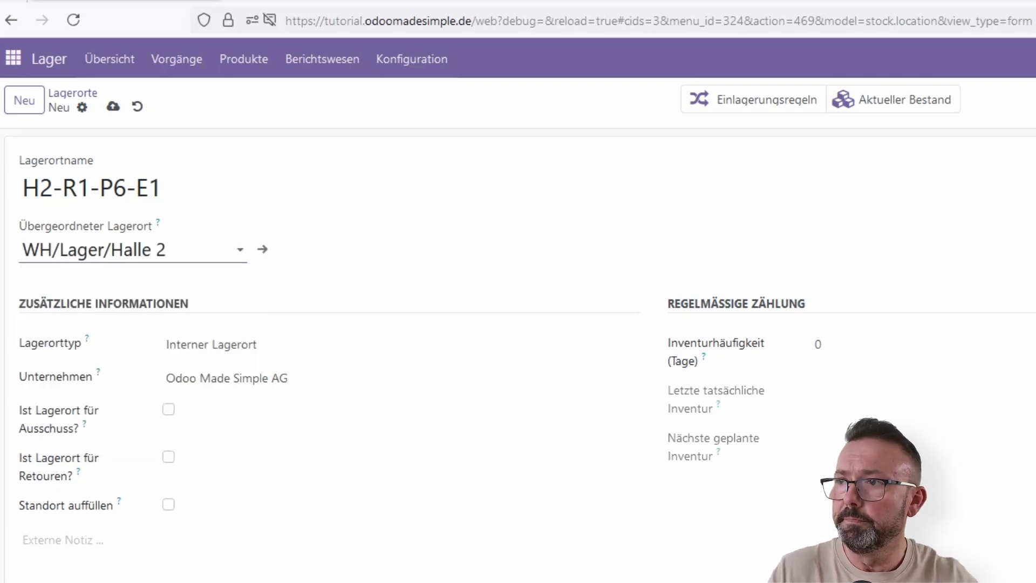
{"action": "left_click", "coordinate": [112, 107]}
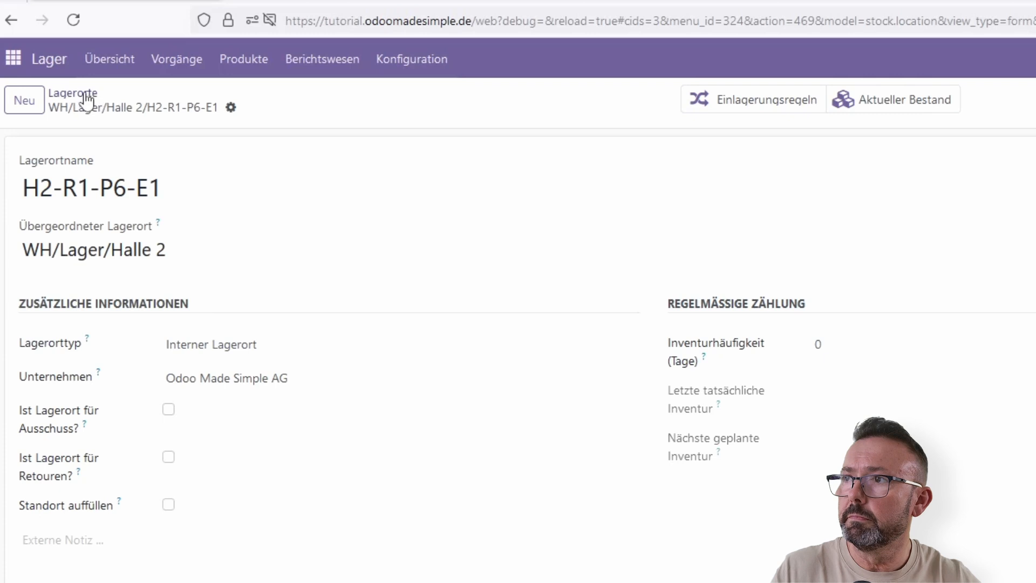
{"action": "left_click", "coordinate": [87, 95]}
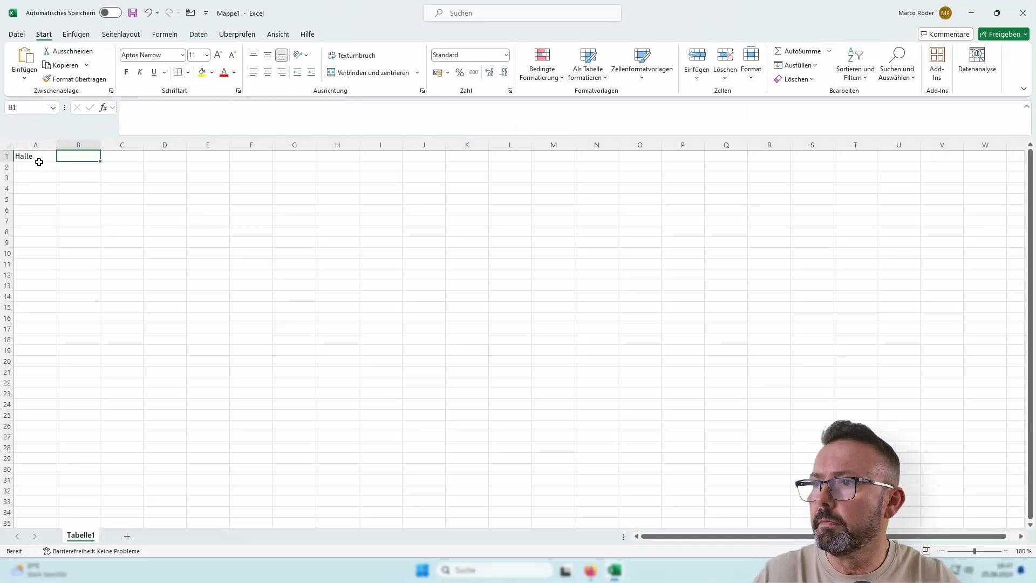
Step: Add the headers Regal, Platz and Ebene beside Halle, and enter H2, R1, P1 and E1 in row 2
{"action": "type", "text": "Regal\tPlatz\tEbene"}
{"action": "key", "text": "Return"}
{"action": "type", "text": "H2\tR1\tP1"}
{"action": "key", "text": "Tab"}
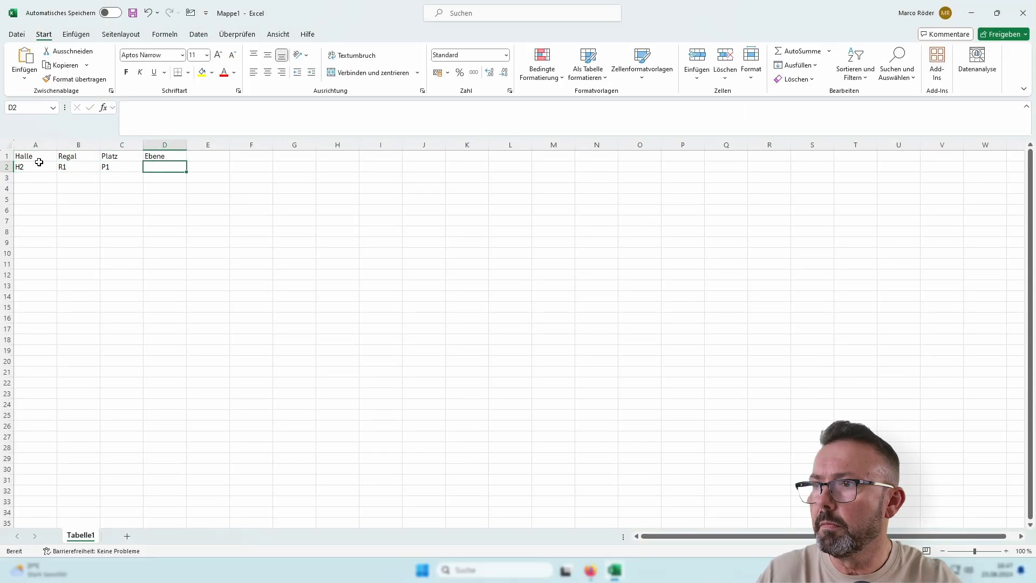
{"action": "type", "text": "E1"}
Step: Fill the hall, shelf and level values H2, R1 and E1 down the rows for places P1 to P6
{"action": "key", "text": "Left"}
{"action": "left_click_drag", "start_coordinate": [143, 172], "coordinate": [178, 221]}
{"action": "key", "text": "ctrl+u"}
{"action": "key", "text": "ctrl+u"}
Step: Duplicate the six R1 place rows twice below, with level E2 in rows 8 to 13 and E3 in rows 14 to 19
{"action": "left_click_drag", "start_coordinate": [37, 167], "coordinate": [167, 351]}
{"action": "key", "text": "ctrl+c"}
{"action": "left_click", "coordinate": [49, 234]}
{"action": "key", "text": "ctrl+v"}
{"action": "left_click", "coordinate": [180, 232]}
{"action": "type", "text": "E2"}
{"action": "left_click", "coordinate": [41, 298]}
{"action": "key", "text": "ctrl+v"}
{"action": "left_click", "coordinate": [167, 297]}
{"action": "type", "text": "E3"}
Step: Copy the complete R1 block into rows 20 to 37 and set the Regal value of these rows to R2
{"action": "left_click_drag", "start_coordinate": [38, 167], "coordinate": [167, 347]}
{"action": "left_click", "coordinate": [37, 361]}
{"action": "key", "text": "ctrl+v"}
{"action": "left_click_drag", "start_coordinate": [70, 232], "coordinate": [67, 417]}
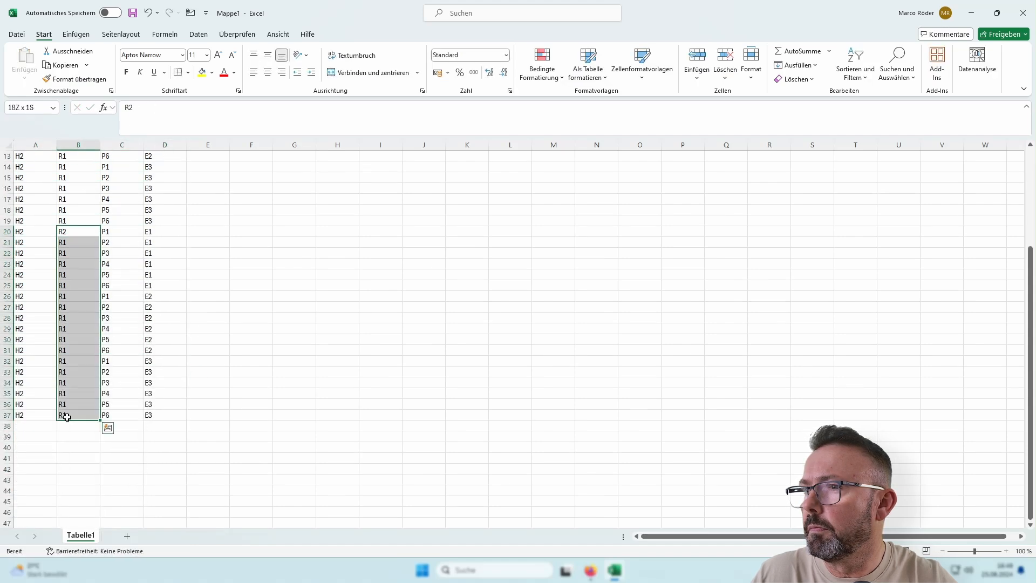
{"action": "key", "text": "ctrl+u"}
Step: Copy the R2 block from rows 20 to 37 and paste it directly below, starting in row 38
{"action": "left_click_drag", "start_coordinate": [38, 232], "coordinate": [164, 415]}
{"action": "key", "text": "ctrl+c"}
{"action": "left_click", "coordinate": [43, 427]}
{"action": "key", "text": "ctrl+v"}
{"action": "left_click", "coordinate": [75, 426]}
{"action": "scroll", "coordinate": [160, 347], "scroll_direction": "down", "scroll_amount": 5}
{"action": "left_click", "coordinate": [207, 372]}
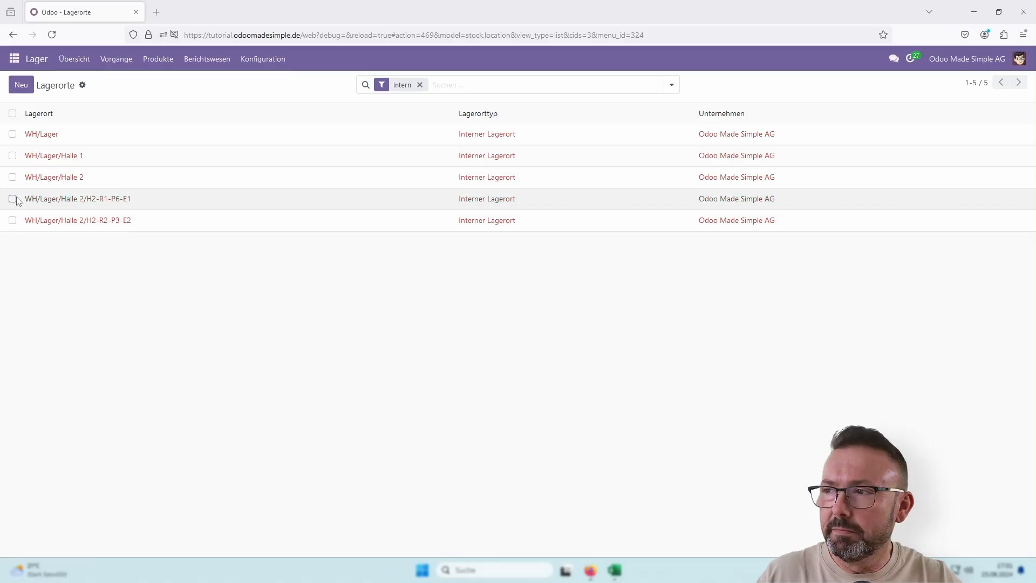
Step: Start a data export for the location WH/Lager/Halle 2/H2-R1-P6-E1 and add the field Übergeordneter Lagerort
{"action": "left_click", "coordinate": [12, 198]}
{"action": "left_click", "coordinate": [578, 84]}
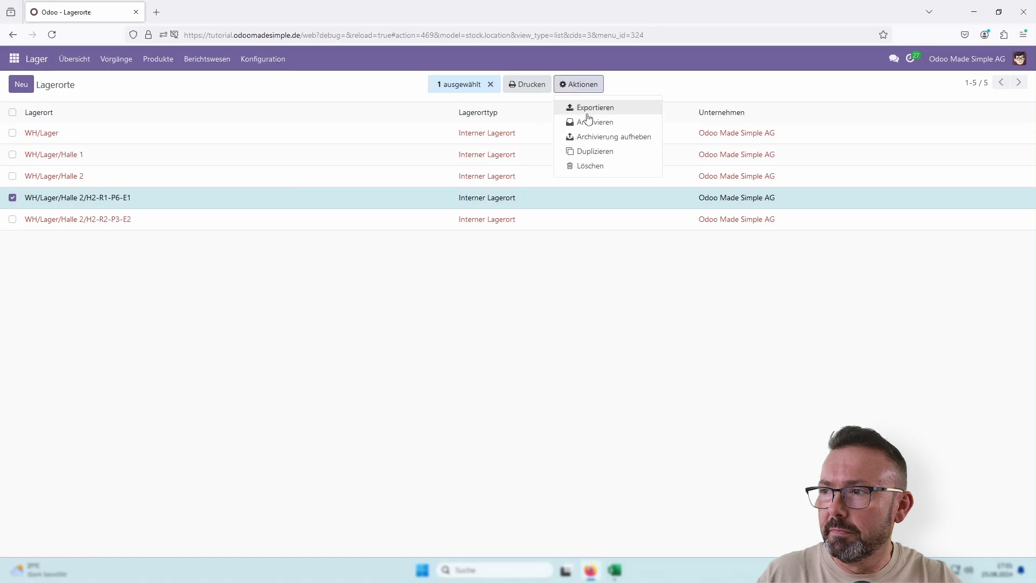
{"action": "left_click", "coordinate": [587, 110]}
{"action": "left_click", "coordinate": [423, 147]}
{"action": "type", "text": "über"}
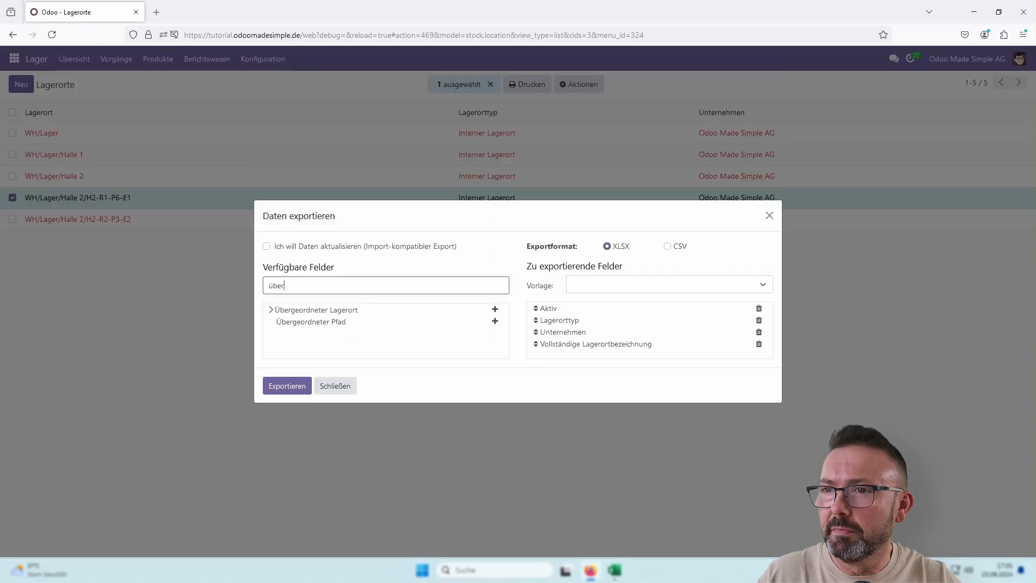
{"action": "left_click", "coordinate": [495, 309]}
Step: Add Lagerortname to the fields to export and remove Vollständige Lagerortbezeichnung
{"action": "double_click", "coordinate": [471, 285]}
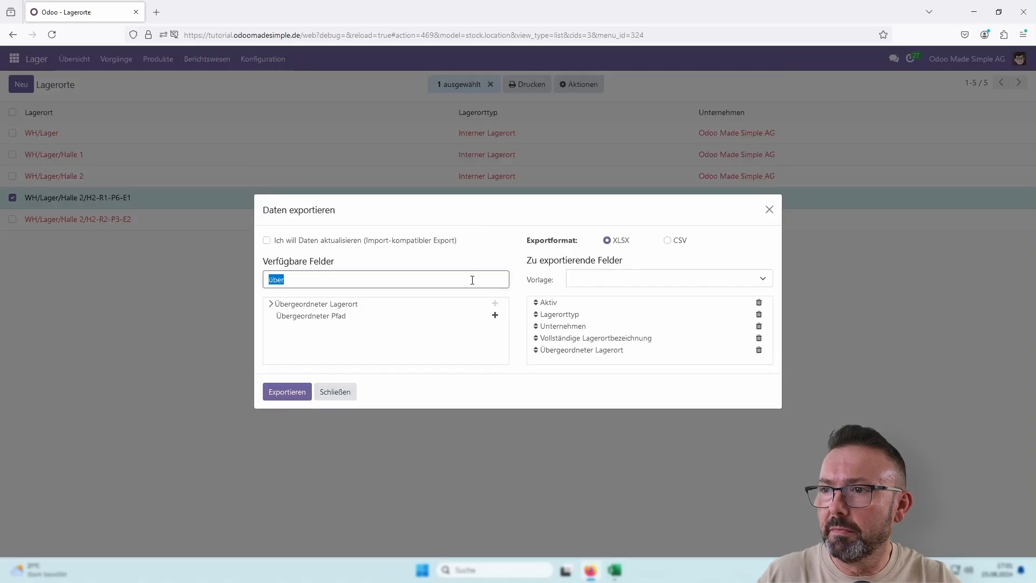
{"action": "type", "text": "lager"}
{"action": "left_click", "coordinate": [495, 325]}
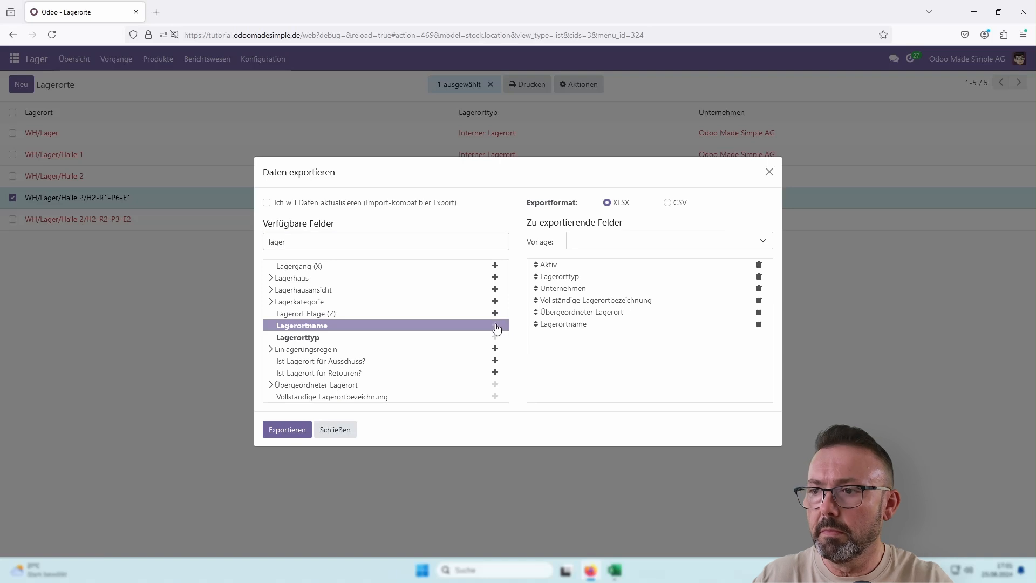
{"action": "left_click", "coordinate": [759, 300]}
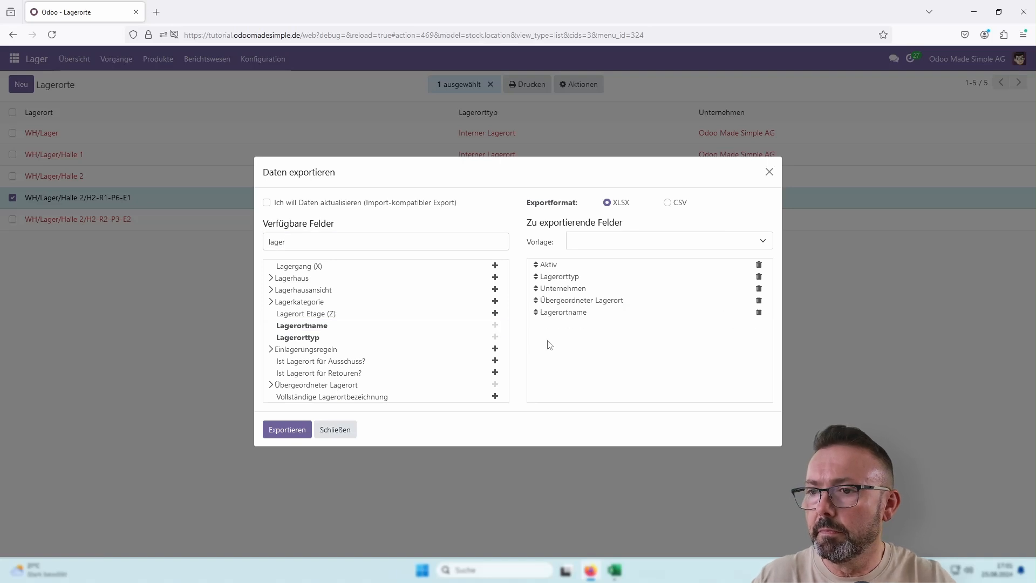
Step: Export the selected location as XLSX, open the downloaded file in Excel and enable editing
{"action": "left_click", "coordinate": [295, 430]}
{"action": "left_click", "coordinate": [793, 60]}
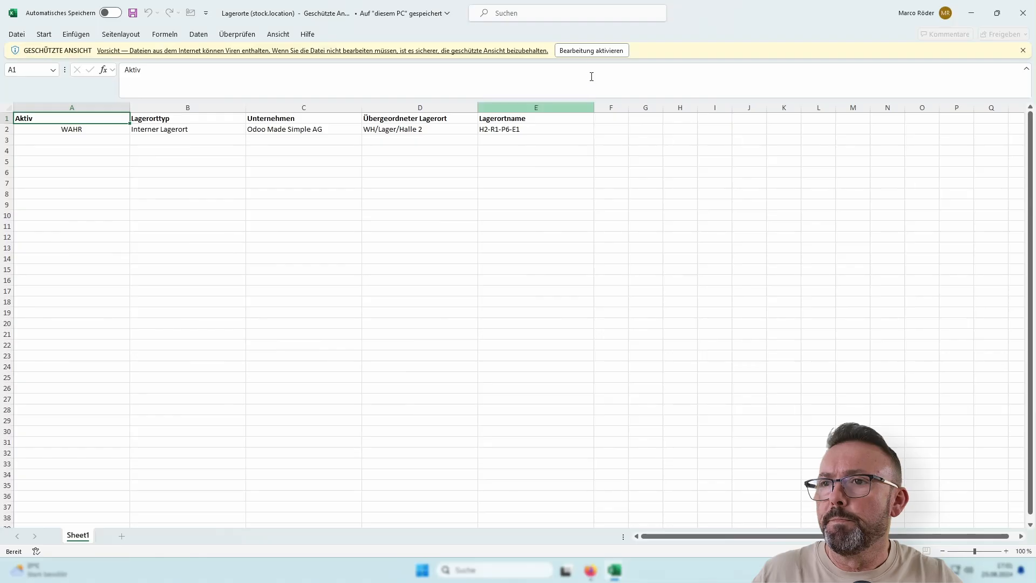
{"action": "left_click", "coordinate": [590, 50]}
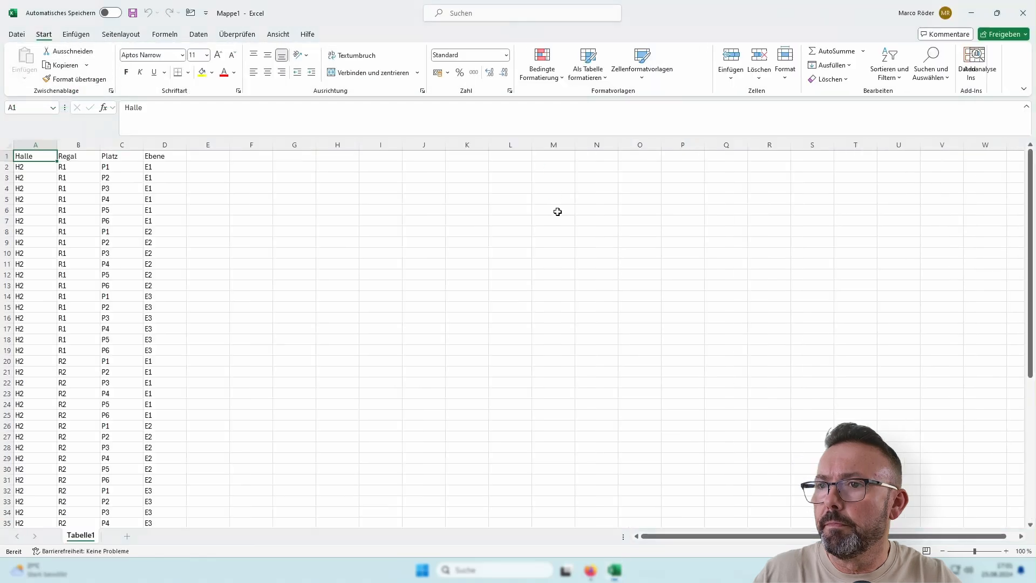
Step: Copy columns A to D (Halle, Regal, Platz, Ebene) from Mappe1 into the exported Lagerorte workbook, starting at F1
{"action": "left_click_drag", "start_coordinate": [44, 144], "coordinate": [157, 145]}
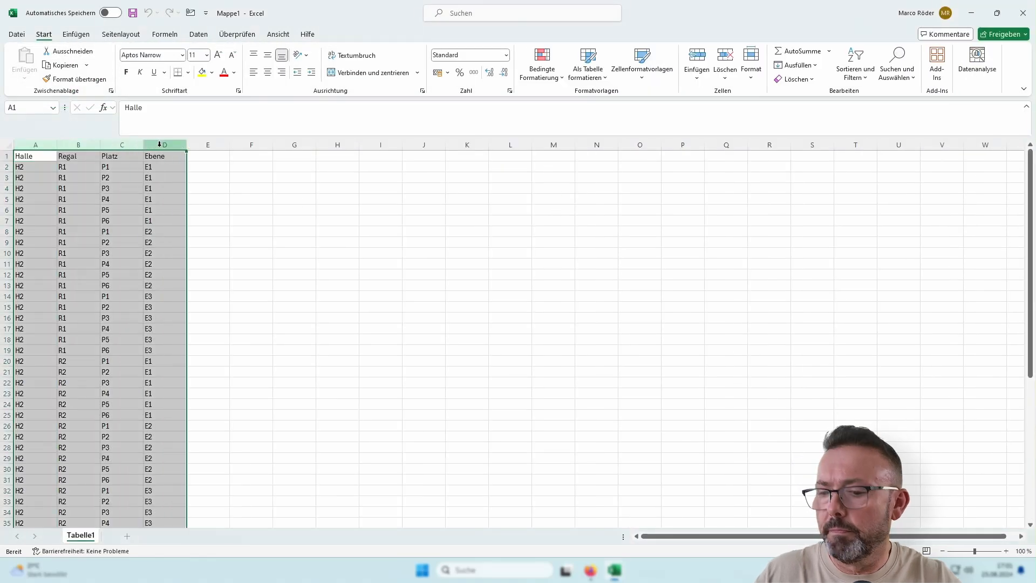
{"action": "key", "text": "ctrl+c"}
{"action": "key", "text": "alt+Tab"}
{"action": "left_click", "coordinate": [612, 155]}
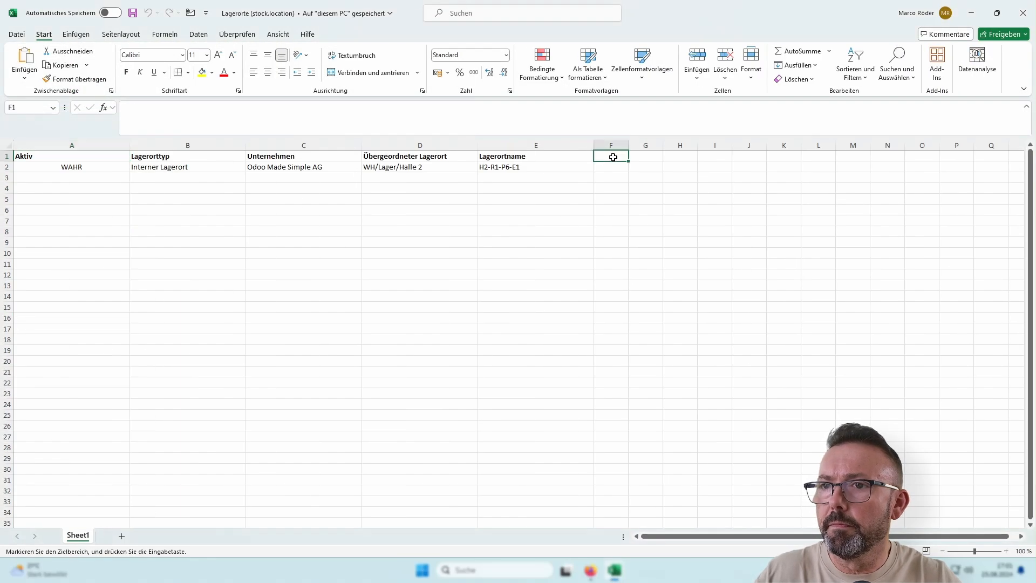
{"action": "key", "text": "ctrl+v"}
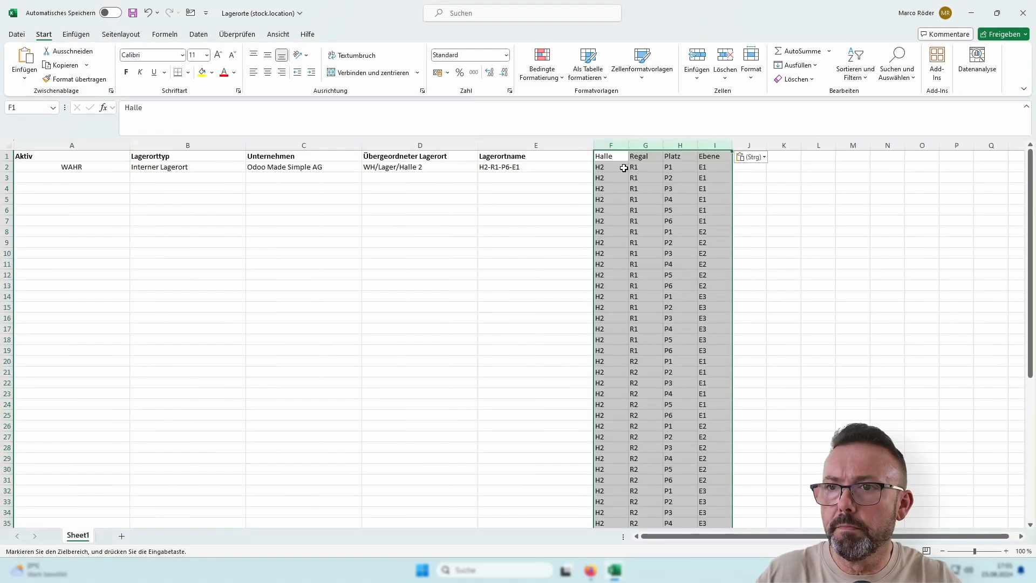
Step: Enter the formula =F3&"-"&G3&"-"&H3&"-"&I3 in cell E3 to build the Lagerortname from hall, shelf, place and level
{"action": "left_click", "coordinate": [509, 179]}
{"action": "type", "text": "="}
{"action": "left_click", "coordinate": [615, 178]}
{"action": "type", "text": "&\"-\""}
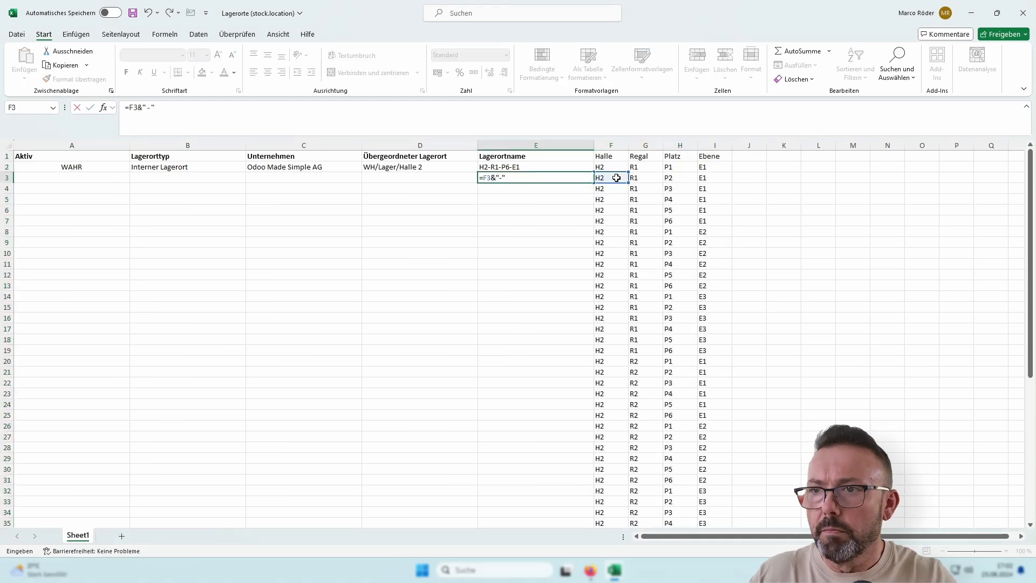
{"action": "type", "text": "&"}
{"action": "left_click", "coordinate": [639, 178]}
{"action": "type", "text": "&\"-\"&"}
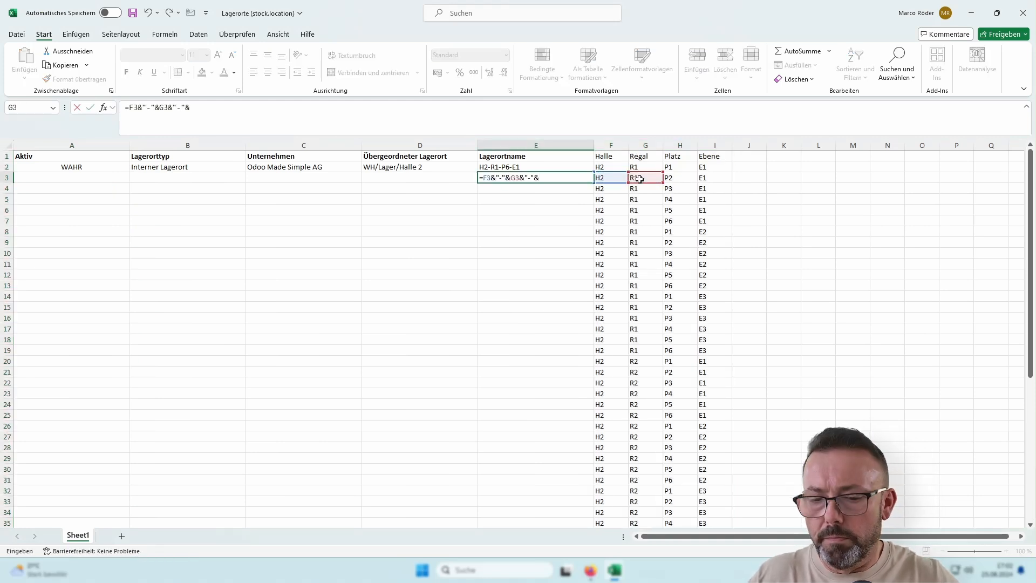
{"action": "left_click", "coordinate": [675, 177]}
{"action": "type", "text": "&\"-\"&"}
{"action": "left_click", "coordinate": [714, 178]}
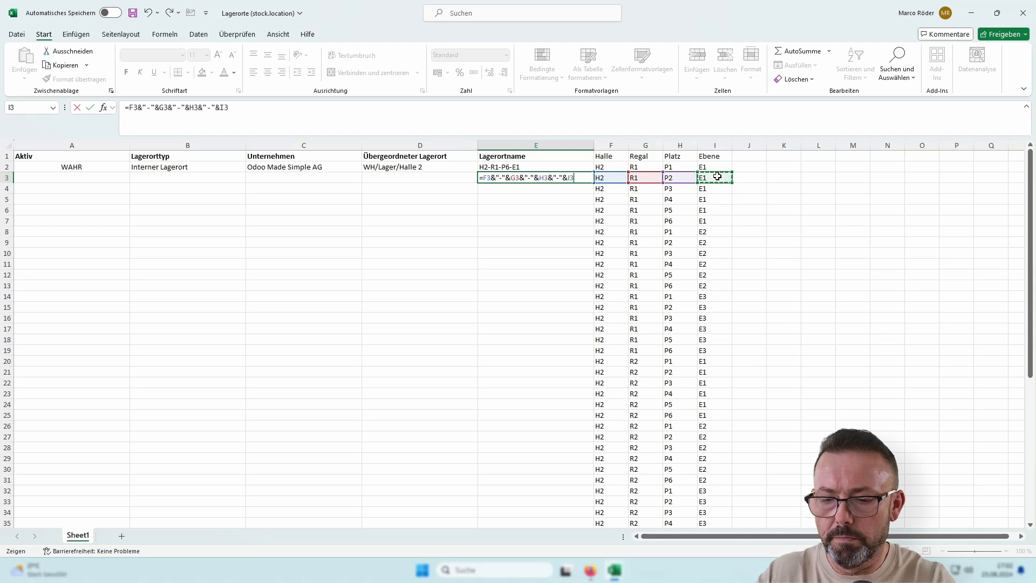
{"action": "key", "text": "Return"}
Step: Fill the A2:D2 values into row 3 and fill cells A3:E3 down through row 55
{"action": "left_click_drag", "start_coordinate": [97, 168], "coordinate": [377, 177]}
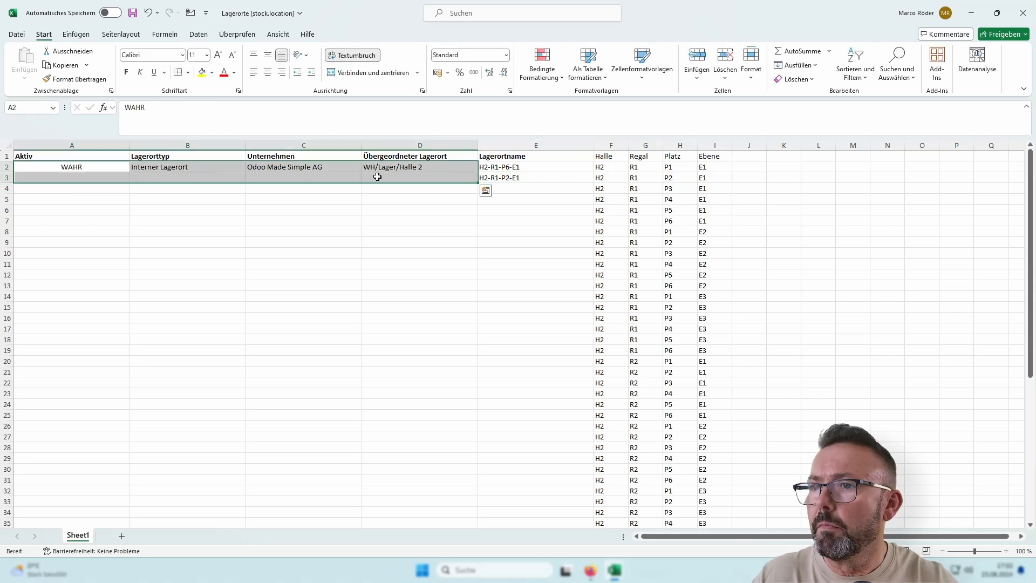
{"action": "key", "text": "ctrl+u"}
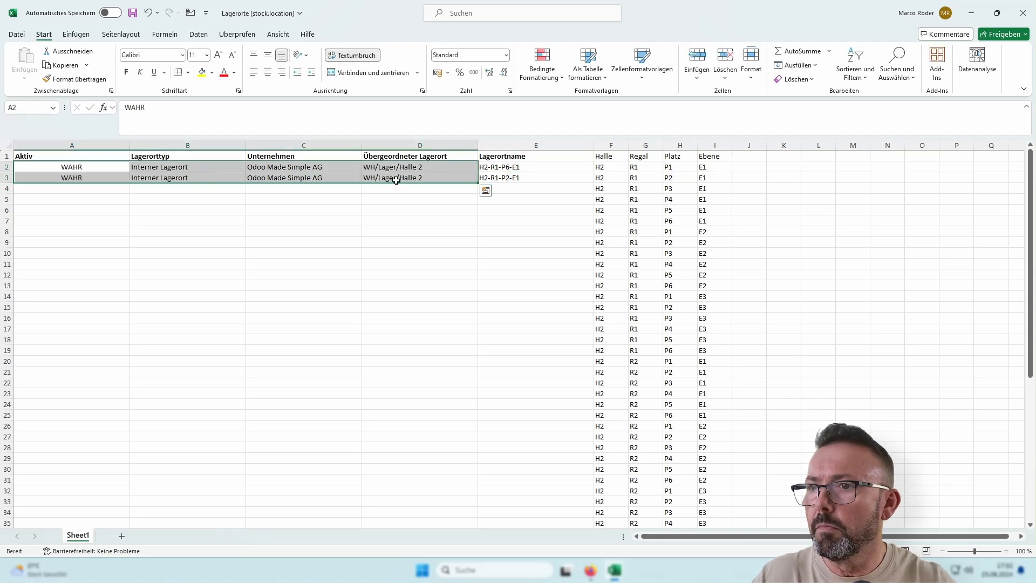
{"action": "left_click_drag", "start_coordinate": [99, 178], "coordinate": [686, 193]}
{"action": "left_click_drag", "start_coordinate": [1030, 178], "coordinate": [1030, 322]}
{"action": "left_click", "coordinate": [539, 511], "text": "shift"}
{"action": "key", "text": "ctrl+d"}
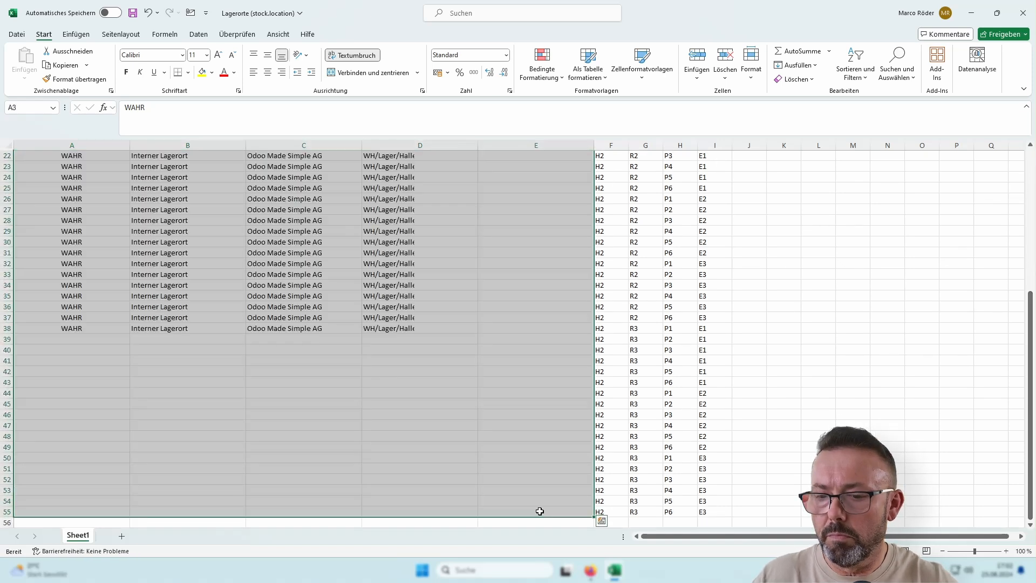
{"action": "scroll", "coordinate": [693, 431], "scroll_direction": "up", "scroll_amount": 7}
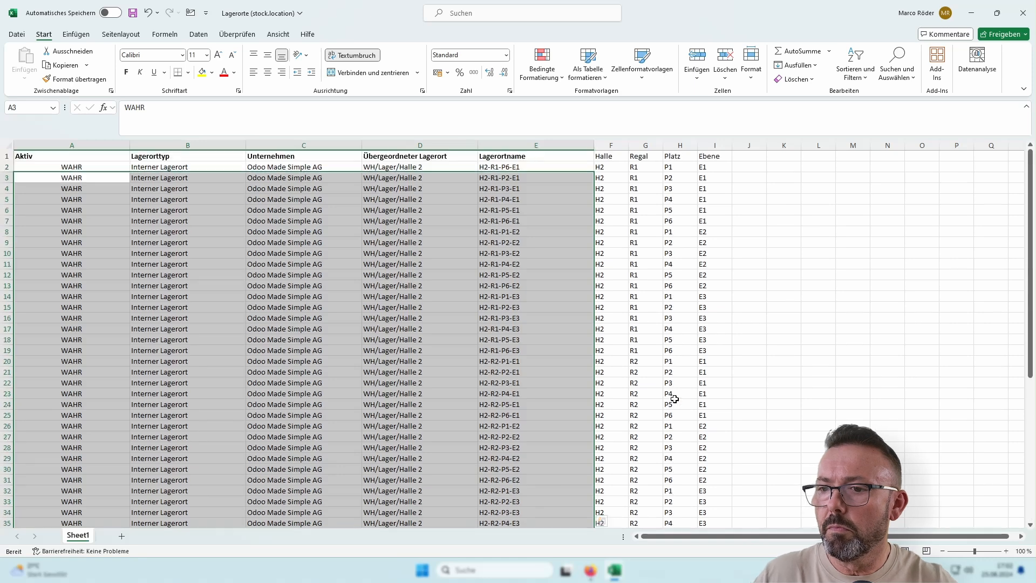
Step: Save the workbook and, back in Odoo, upload Lagerorte (stock.location) as the import file for the Lagerorte list
{"action": "left_click", "coordinate": [85, 156]}
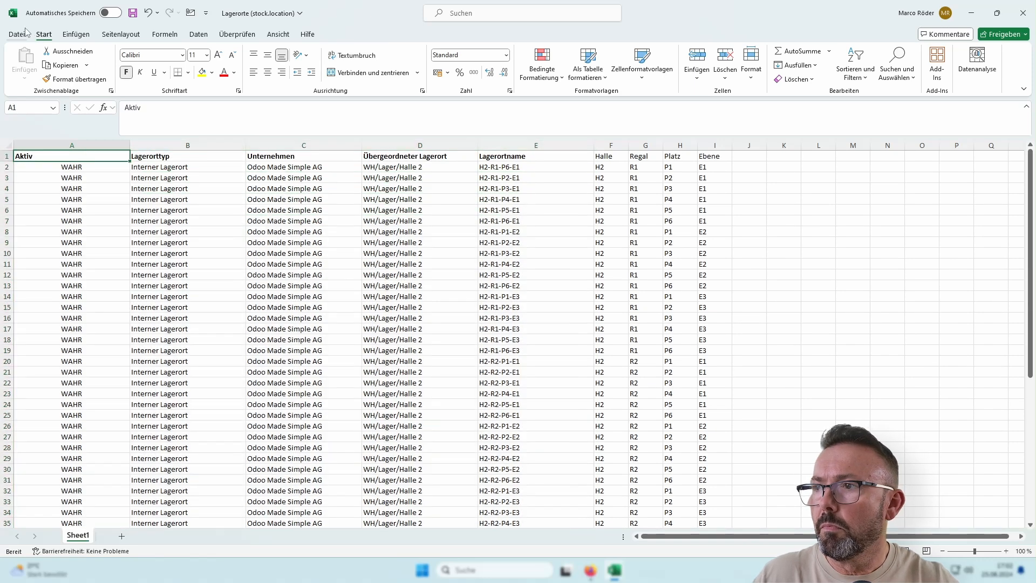
{"action": "left_click", "coordinate": [133, 13]}
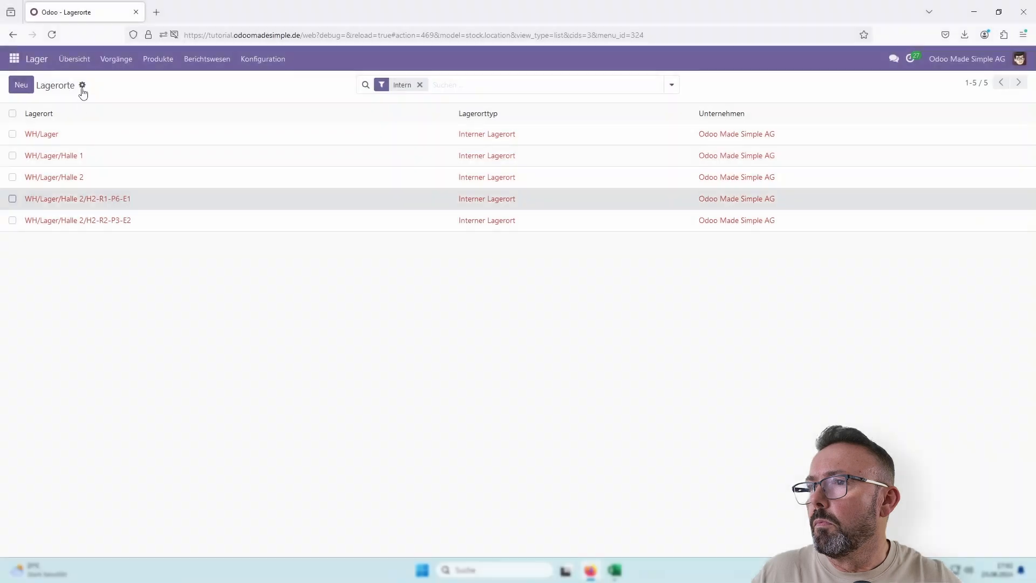
{"action": "left_click", "coordinate": [82, 90]}
{"action": "left_click", "coordinate": [129, 106]}
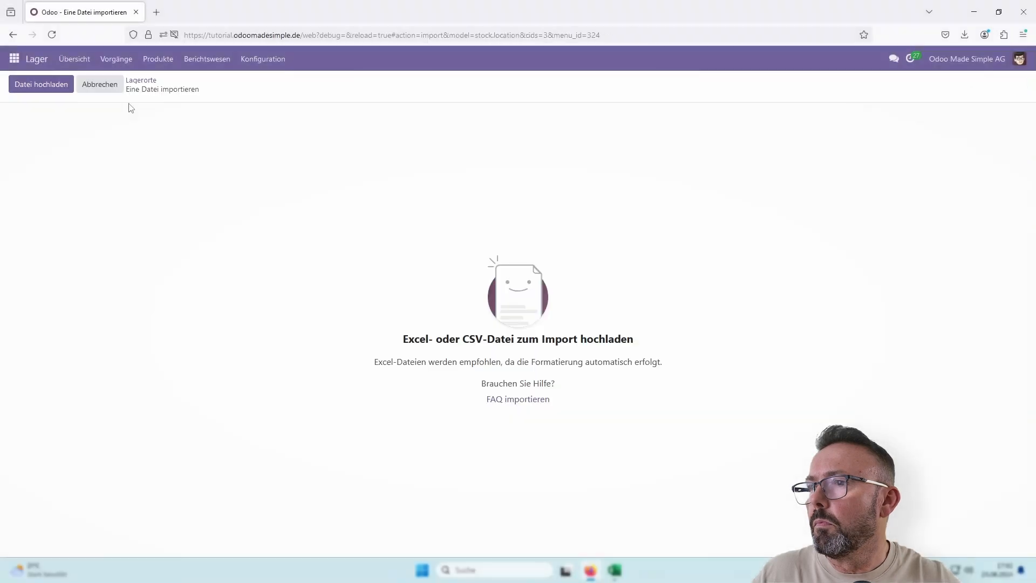
{"action": "left_click", "coordinate": [41, 84]}
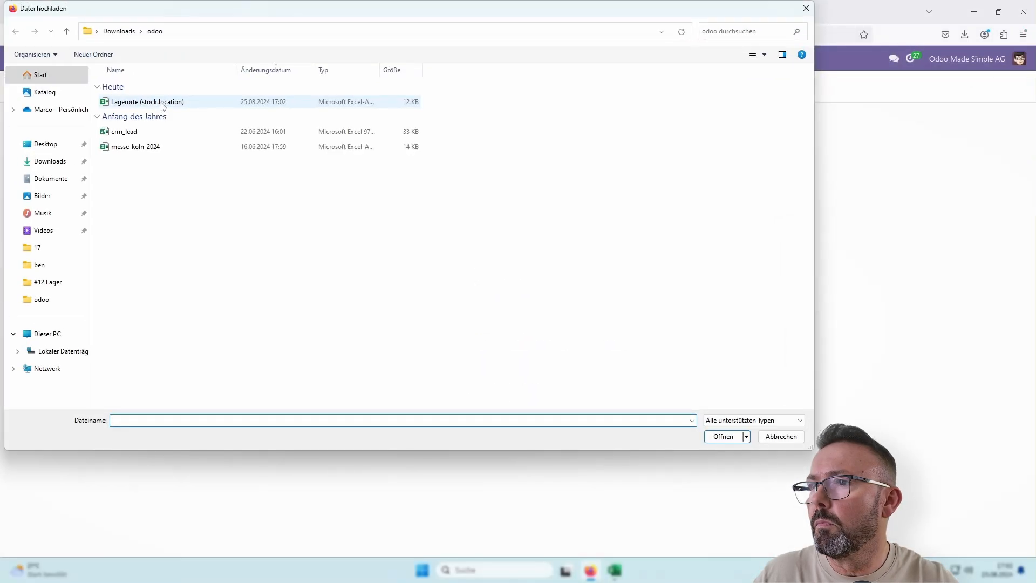
{"action": "double_click", "coordinate": [161, 104]}
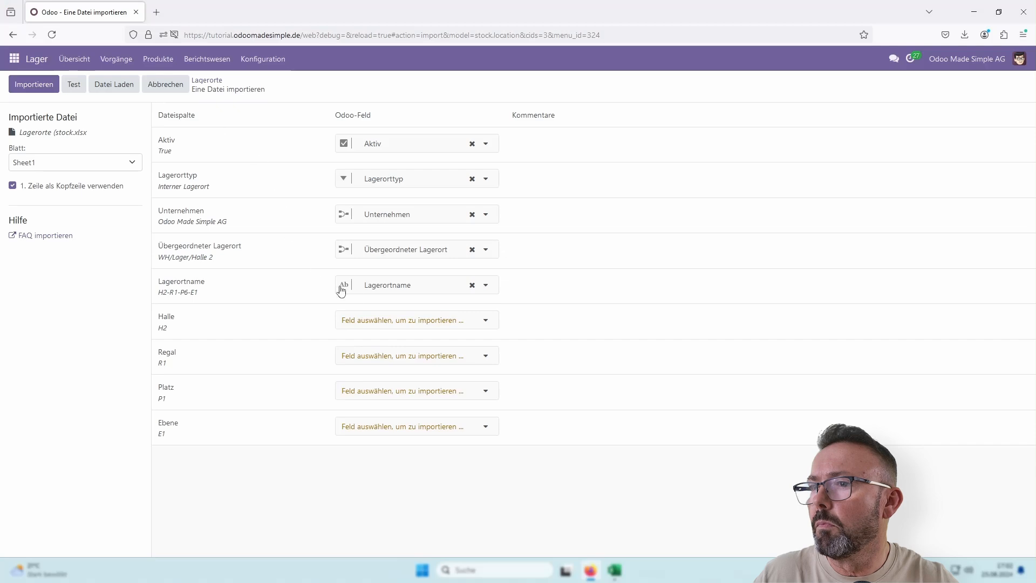
Step: Test the uploaded file with the matched fields, leaving Halle, Regal, Platz and Ebene unmapped, and import the locations
{"action": "left_click", "coordinate": [77, 86]}
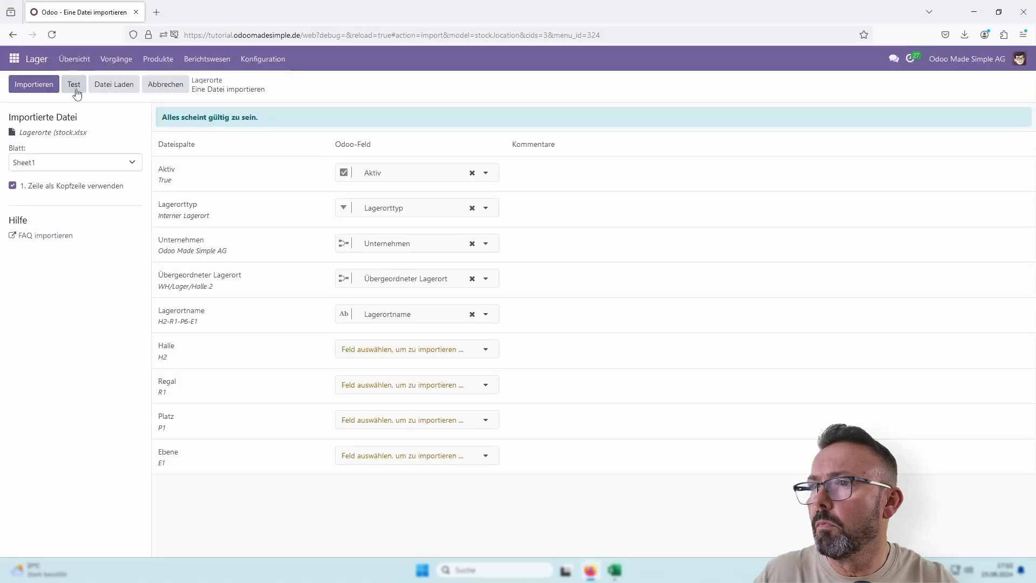
{"action": "left_click", "coordinate": [34, 86]}
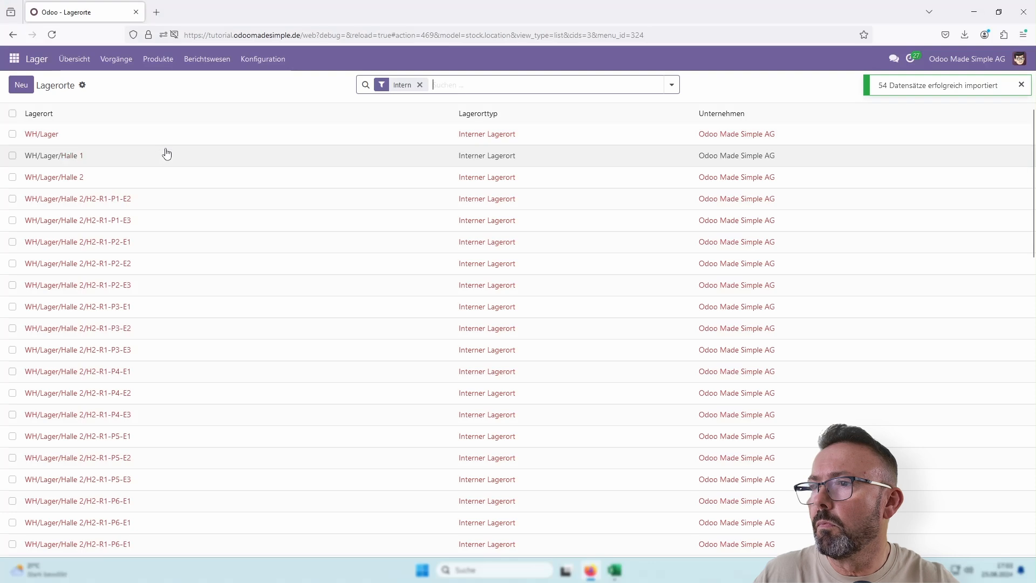
{"action": "scroll", "coordinate": [204, 273], "scroll_direction": "down", "scroll_amount": 6}
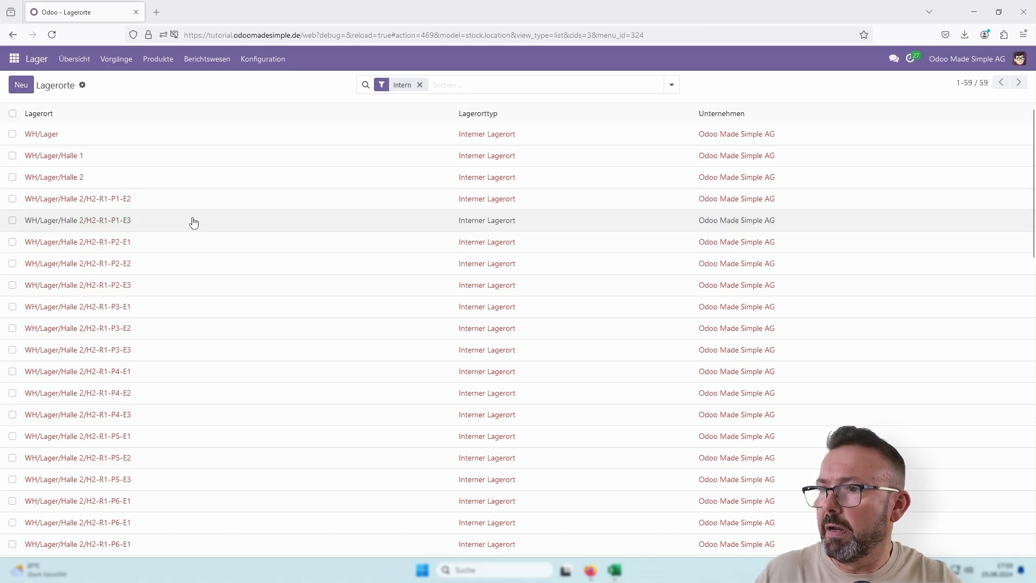
Step: Delete one duplicate of the location WH/Lager/Halle 2/H2-R1-P6-E1
{"action": "scroll", "coordinate": [219, 435], "scroll_direction": "down", "scroll_amount": 2}
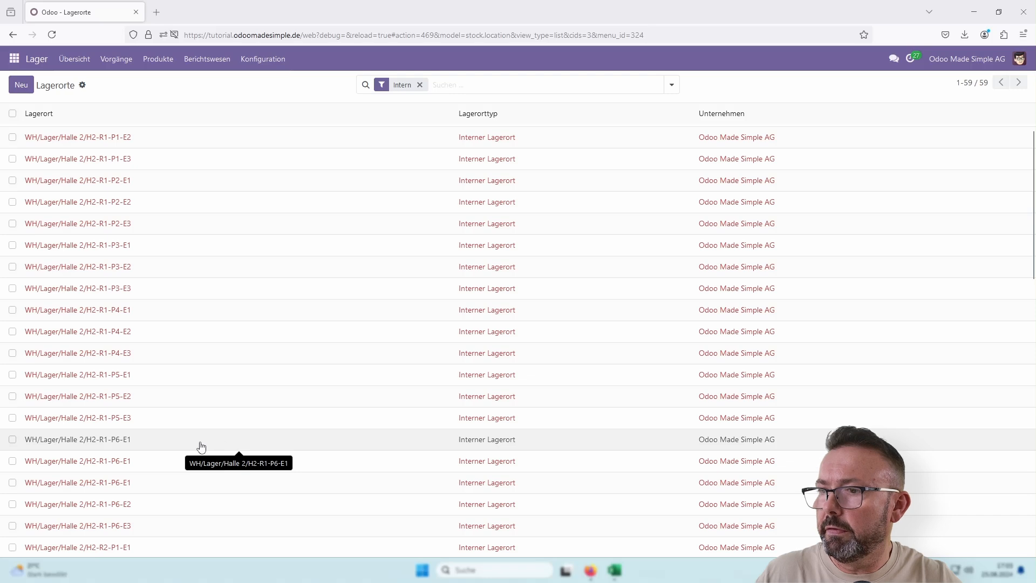
{"action": "left_click", "coordinate": [13, 462]}
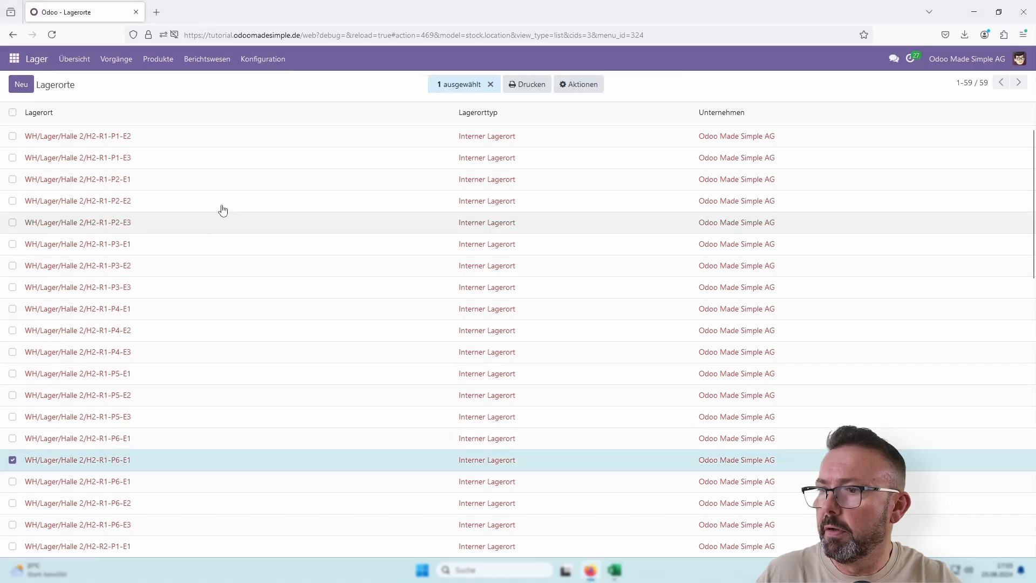
{"action": "left_click", "coordinate": [578, 84]}
{"action": "left_click", "coordinate": [594, 166]}
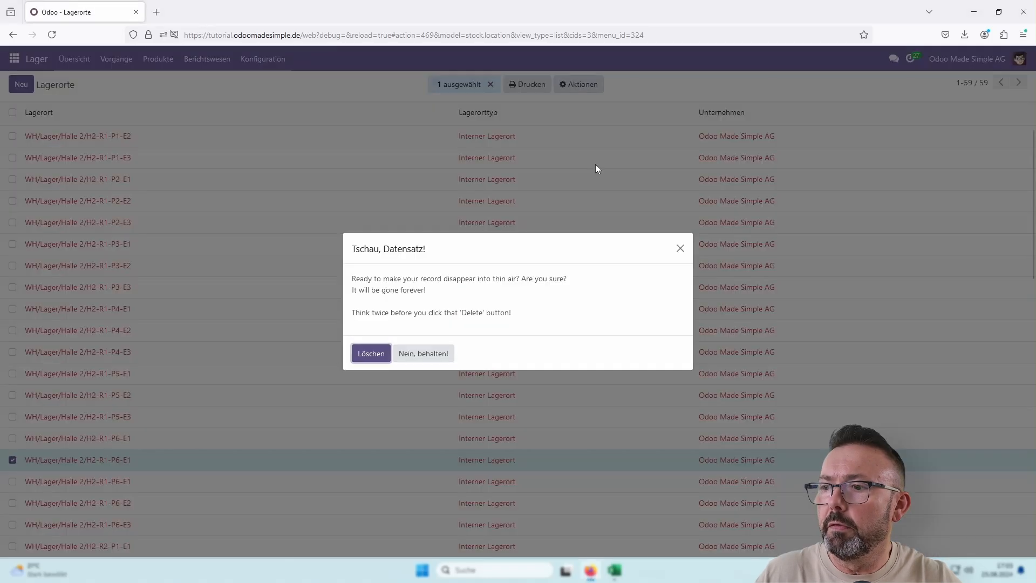
{"action": "left_click", "coordinate": [369, 353]}
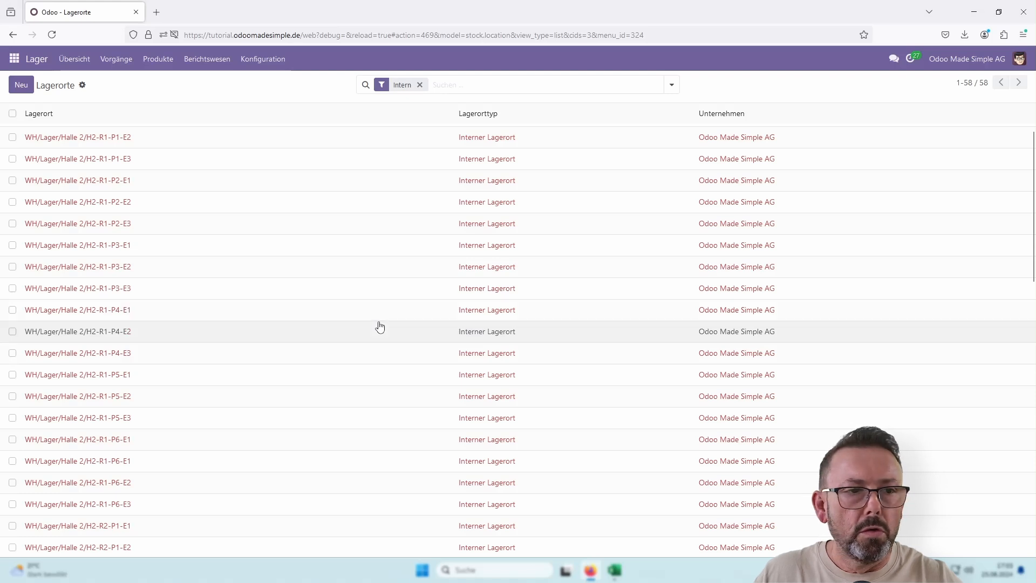
Step: Delete one of the duplicate WH/Lager/Halle 2/H2-R2-P3-E2 locations
{"action": "scroll", "coordinate": [323, 321], "scroll_direction": "down", "scroll_amount": 2}
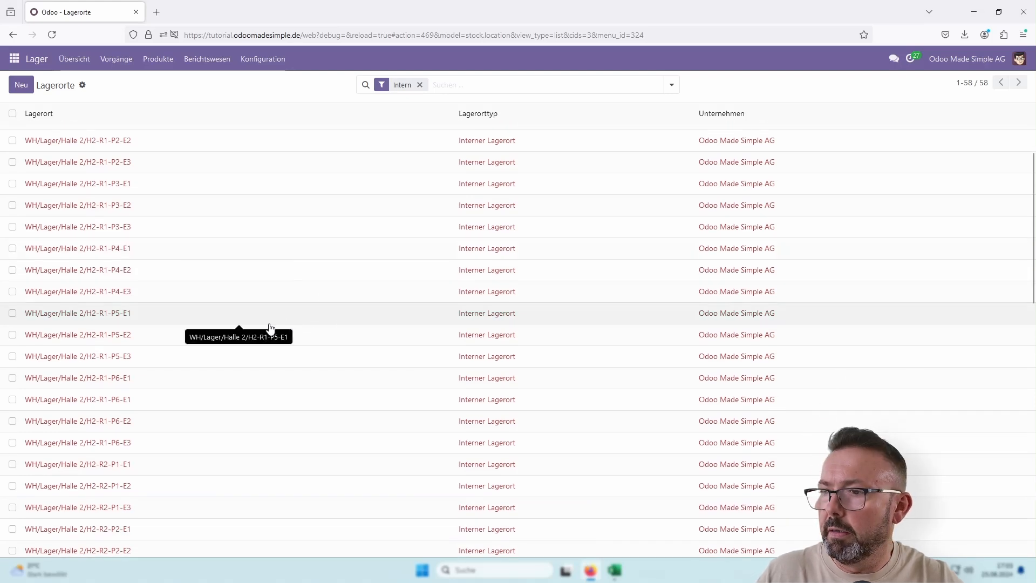
{"action": "scroll", "coordinate": [278, 325], "scroll_direction": "down", "scroll_amount": 3}
{"action": "scroll", "coordinate": [279, 326], "scroll_direction": "down", "scroll_amount": 1}
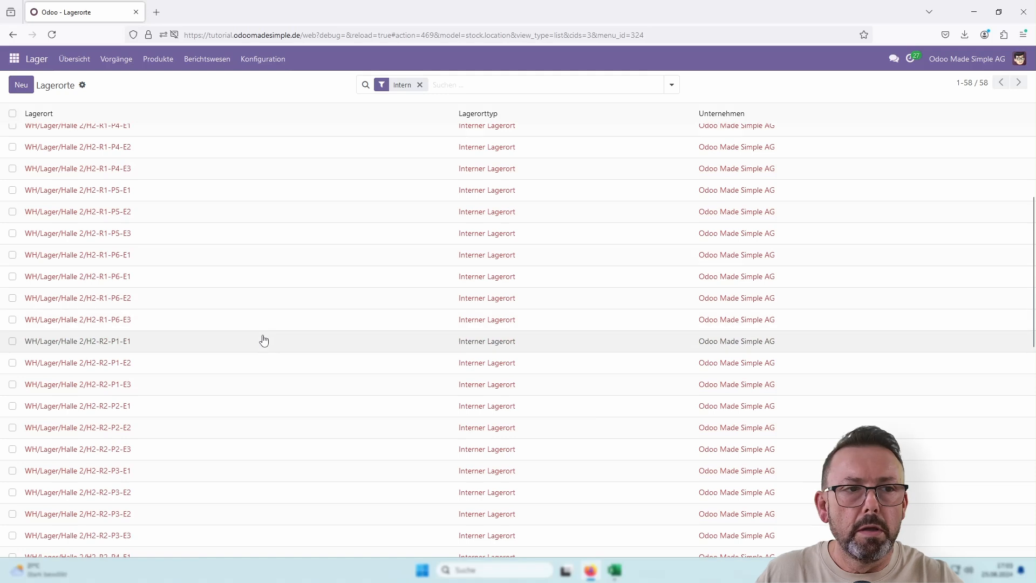
{"action": "left_click", "coordinate": [13, 515]}
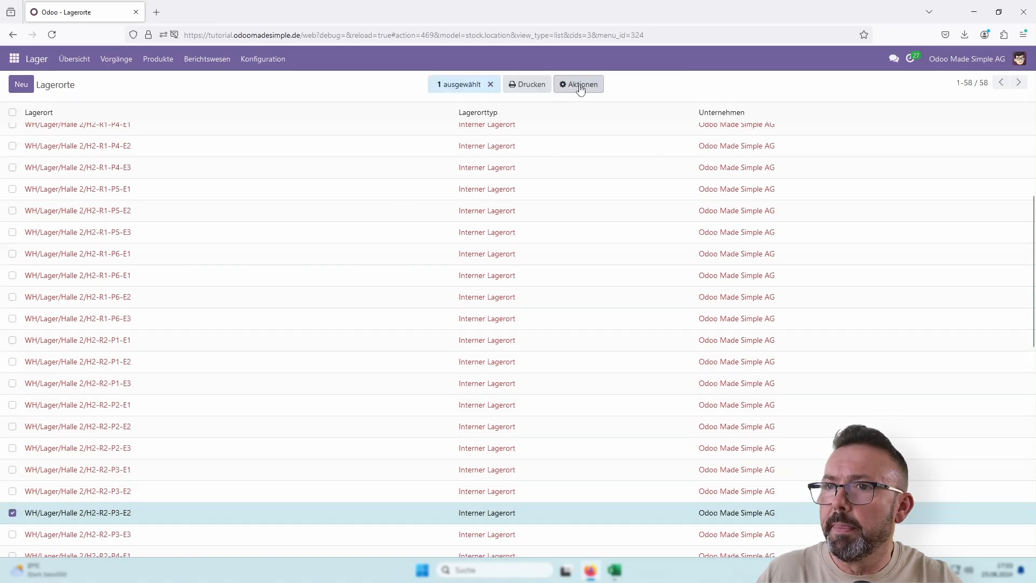
{"action": "left_click", "coordinate": [579, 85]}
{"action": "left_click", "coordinate": [594, 165]}
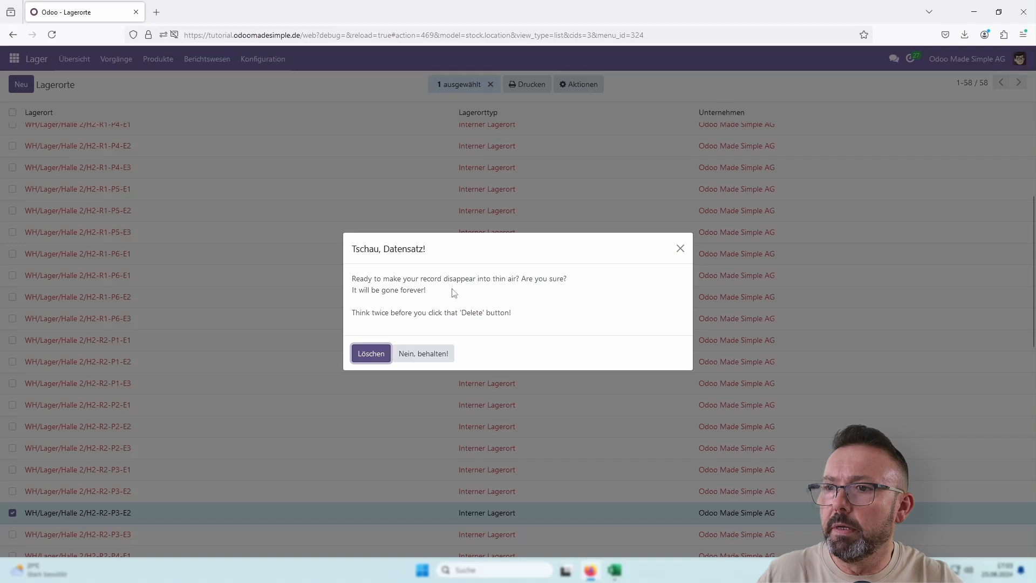
{"action": "left_click", "coordinate": [371, 354]}
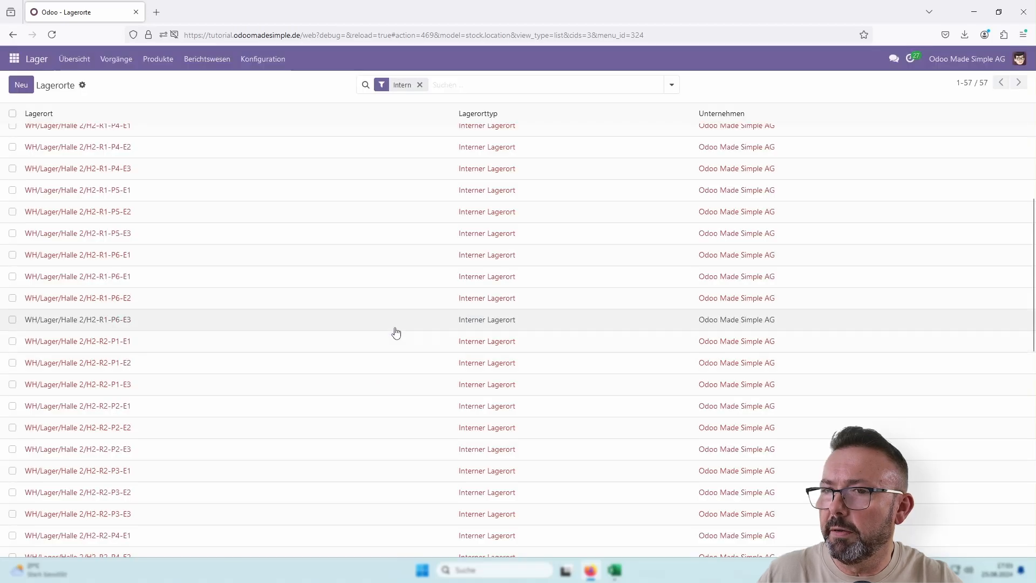
Step: Remove the Intern filter to show all locations, examine the Partners/Vendors record and return to the list
{"action": "scroll", "coordinate": [395, 331], "scroll_direction": "up", "scroll_amount": 5}
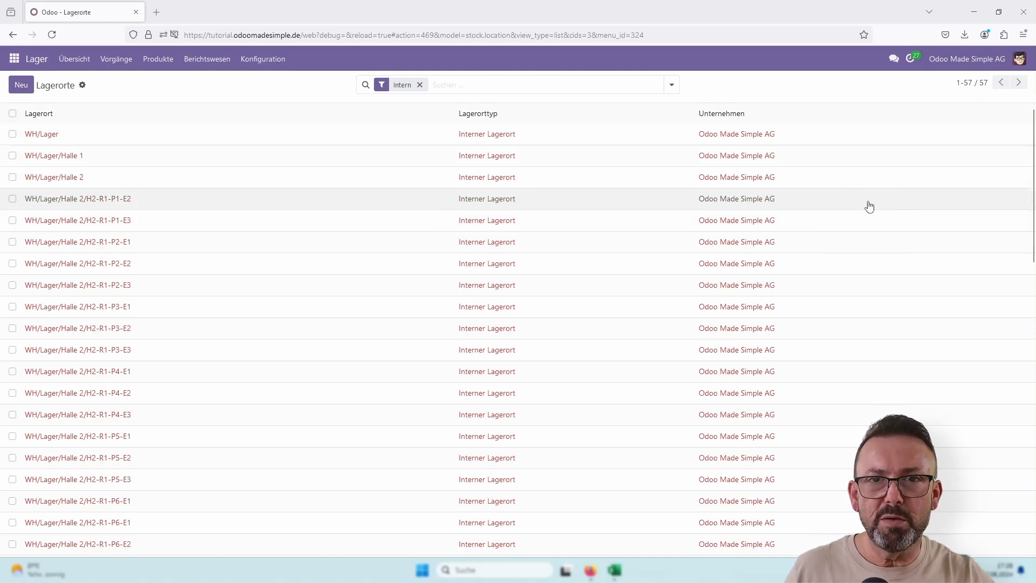
{"action": "left_click", "coordinate": [420, 86]}
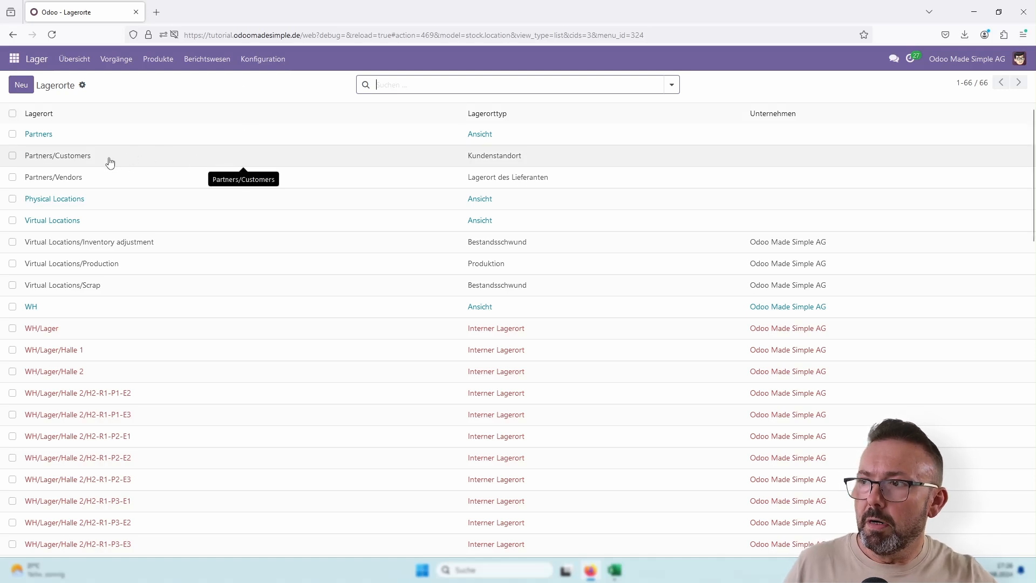
{"action": "left_click", "coordinate": [533, 185]}
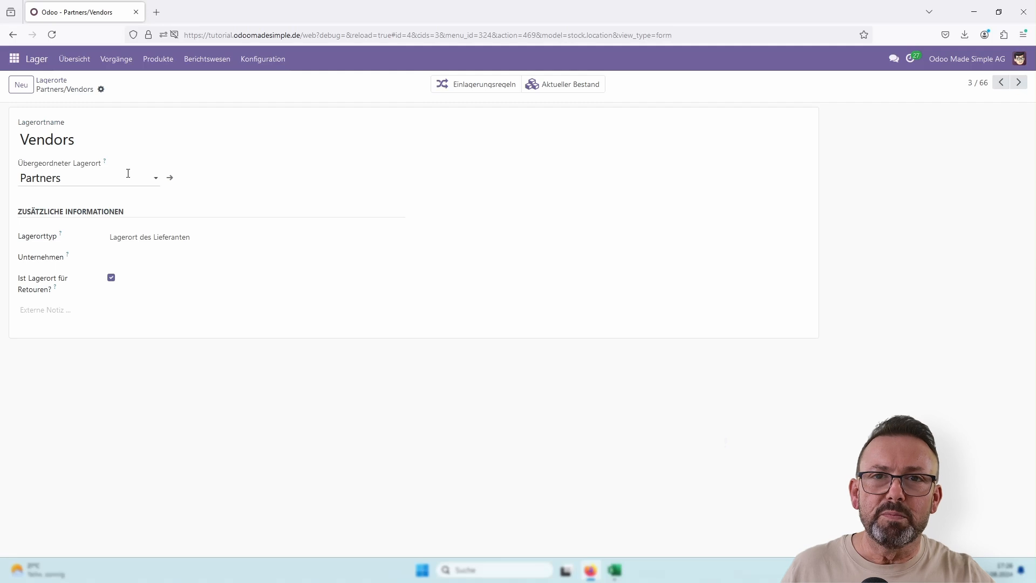
{"action": "left_click", "coordinate": [57, 81]}
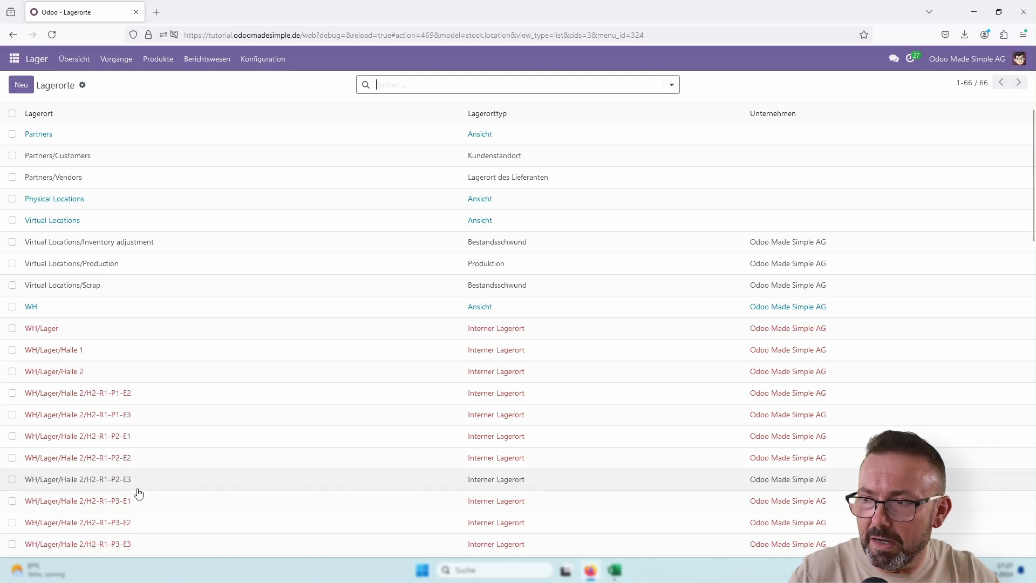
Step: Change the Lagerorttyp of WH/Lager/Halle 2 to Ansicht, save it and return to the Lagerorte list
{"action": "left_click", "coordinate": [81, 374]}
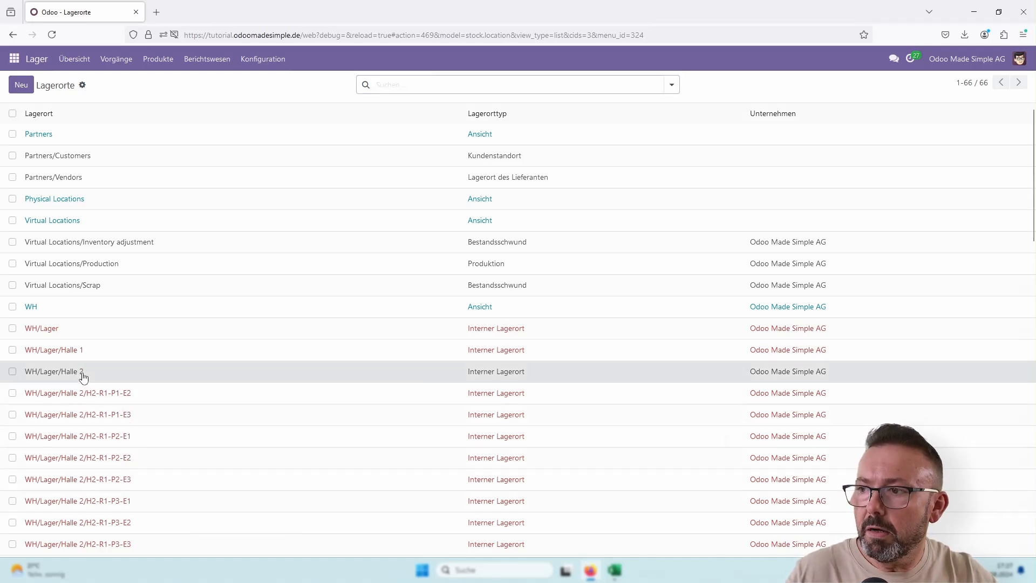
{"action": "left_click", "coordinate": [192, 235]}
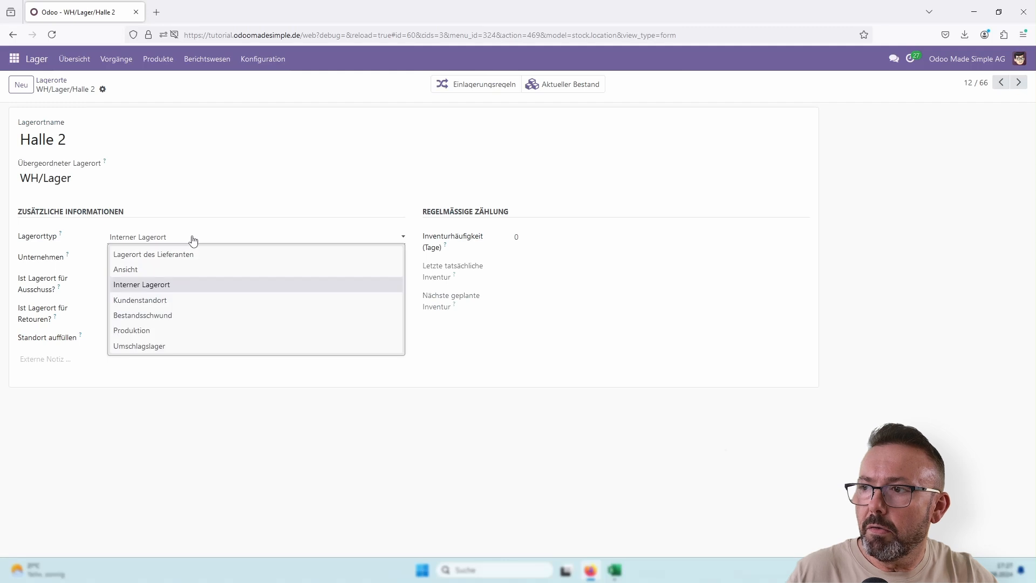
{"action": "left_click", "coordinate": [180, 272]}
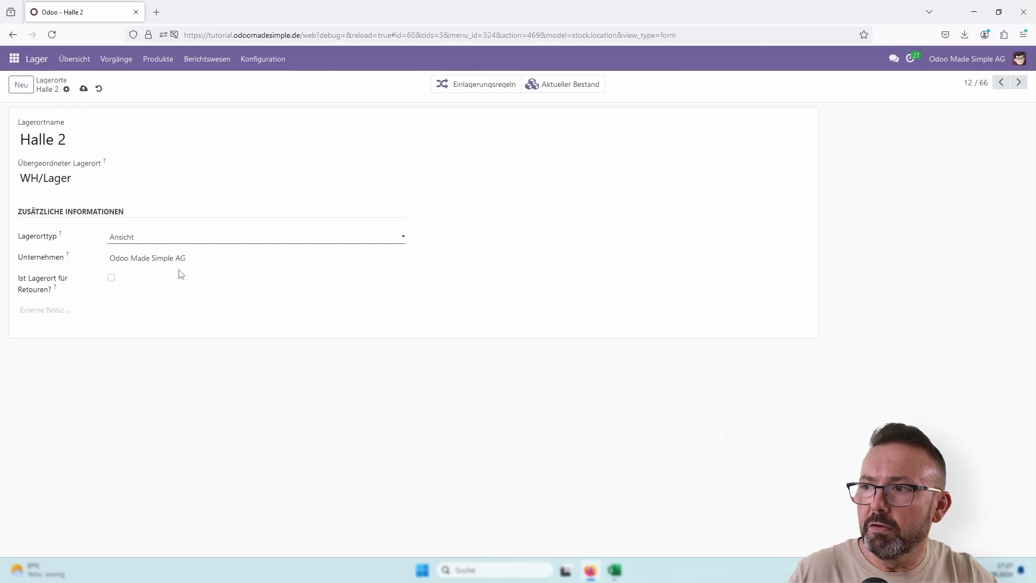
{"action": "left_click", "coordinate": [85, 89]}
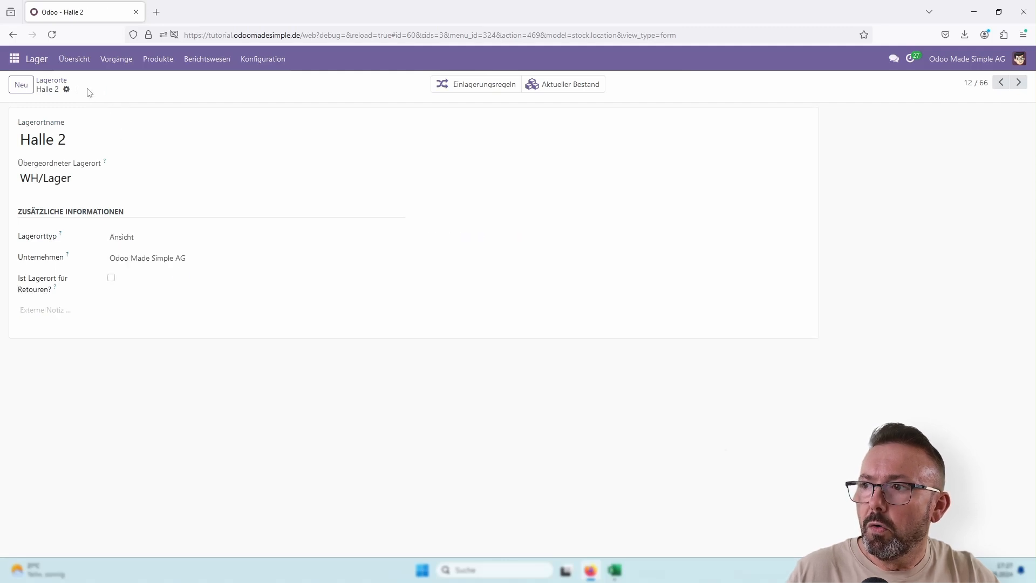
{"action": "left_click", "coordinate": [54, 81]}
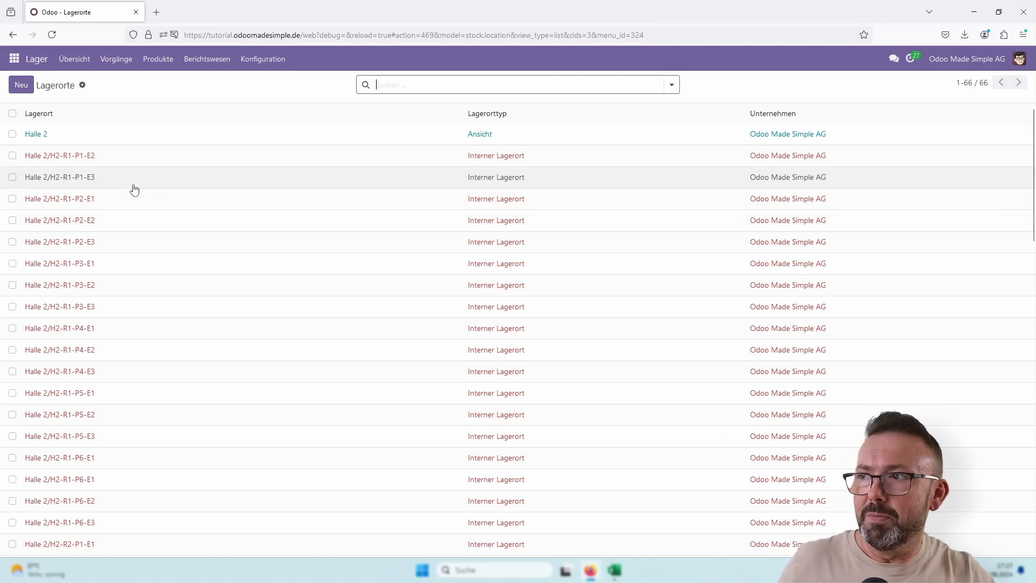
Step: Set the Lagerorttyp of Halle 2 back to Interner Lagerort, save it and return to the Lagerorte list
{"action": "left_click", "coordinate": [35, 139]}
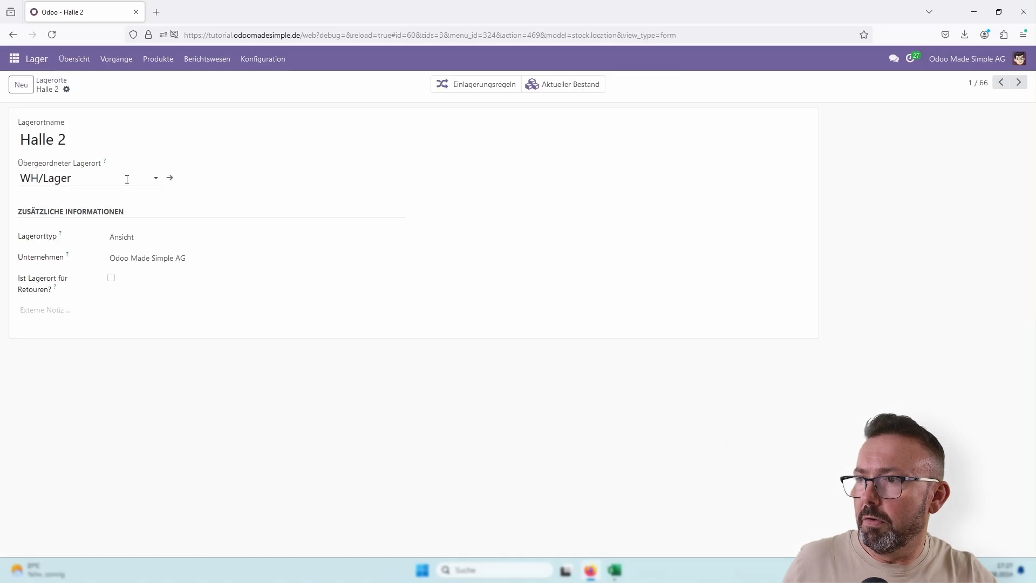
{"action": "left_click", "coordinate": [149, 238]}
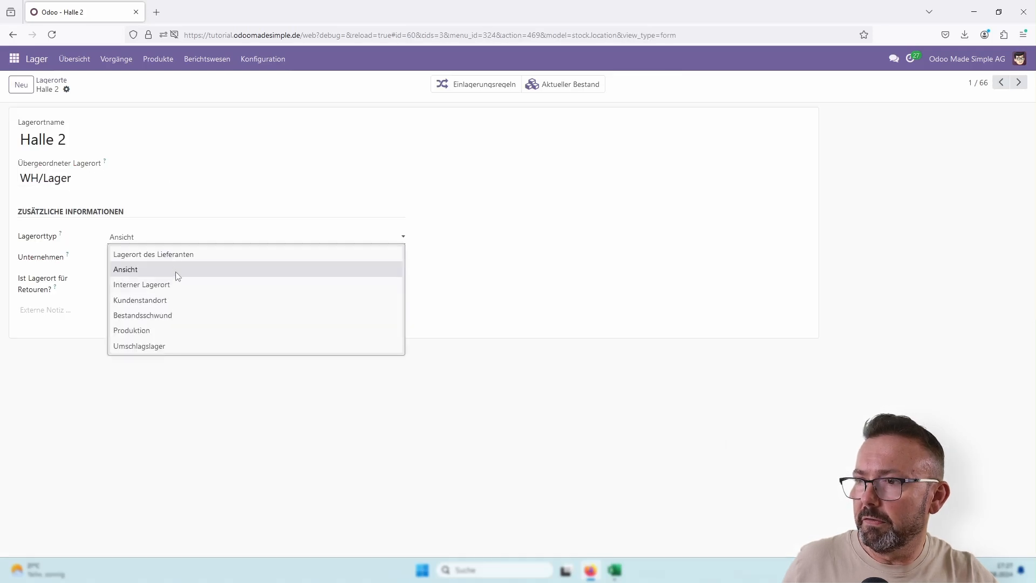
{"action": "left_click", "coordinate": [178, 286]}
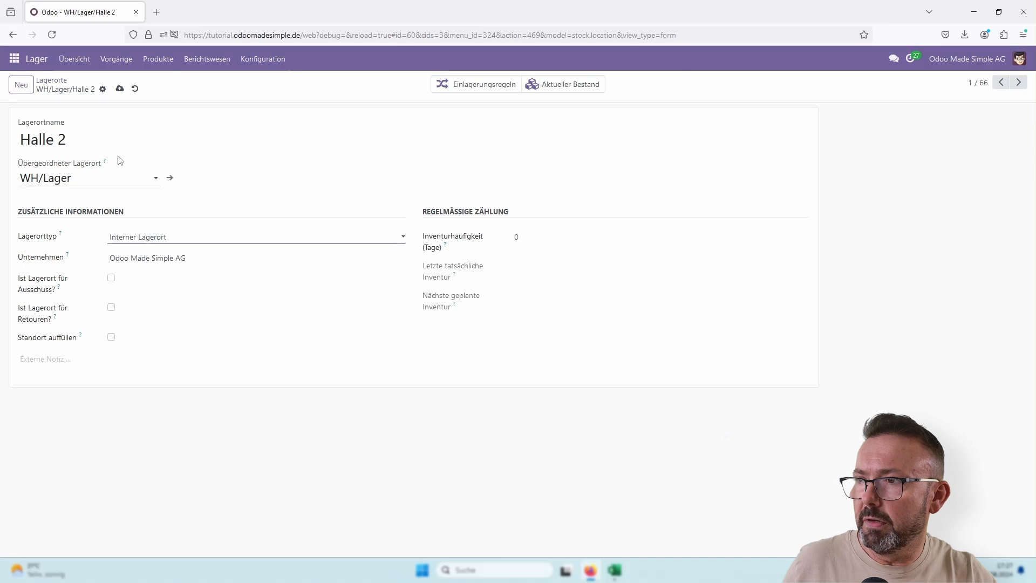
{"action": "left_click", "coordinate": [119, 89]}
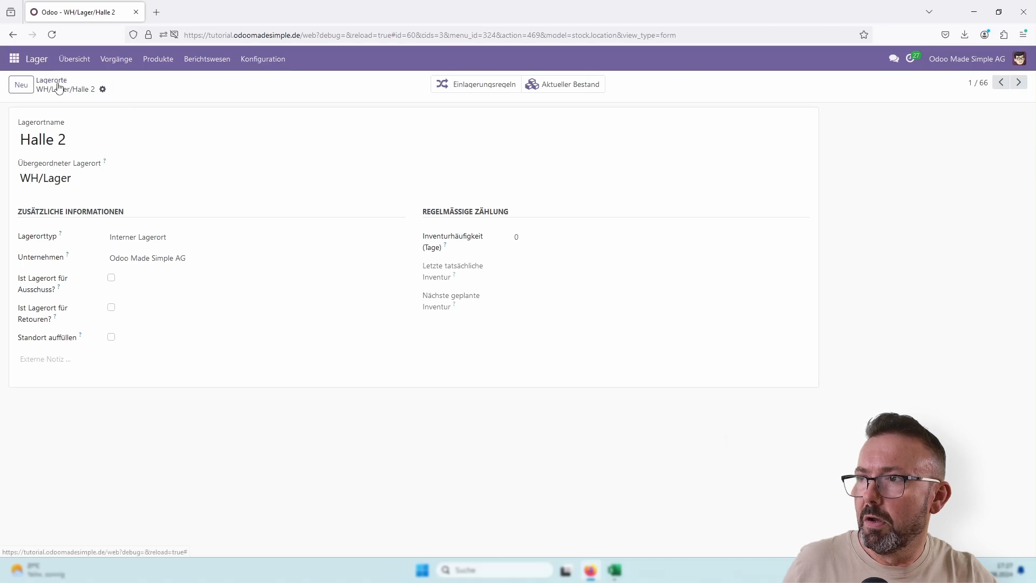
{"action": "left_click", "coordinate": [56, 81]}
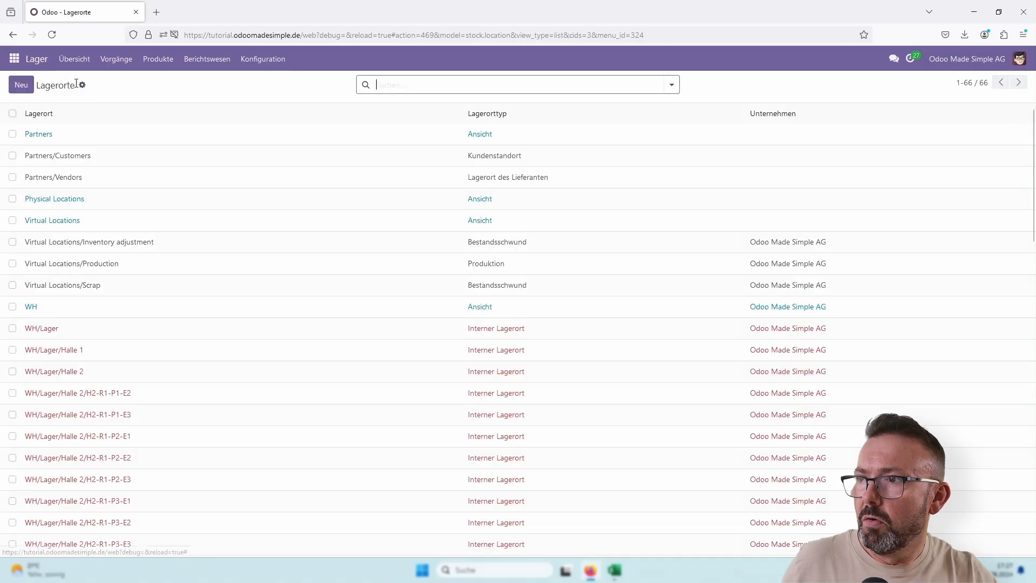
Step: Filter the Lagerorte list by Intern
{"action": "left_click", "coordinate": [672, 85]}
{"action": "left_click", "coordinate": [277, 137]}
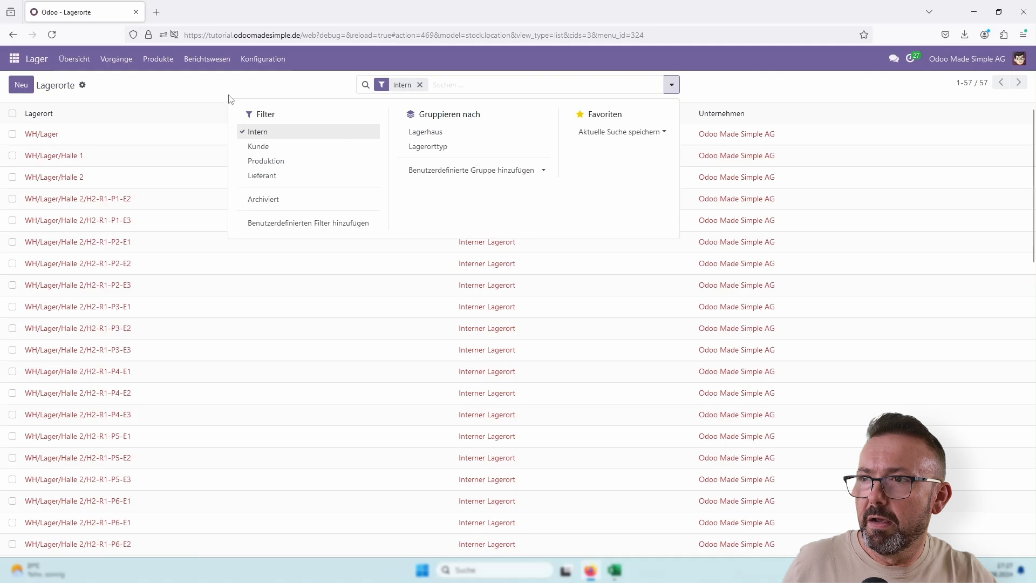
{"action": "left_click", "coordinate": [210, 89]}
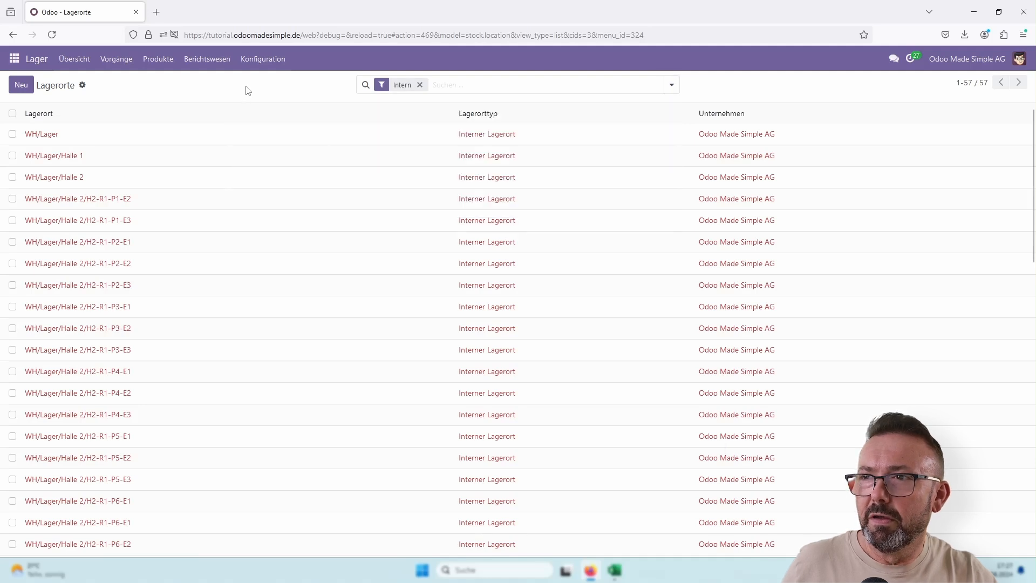